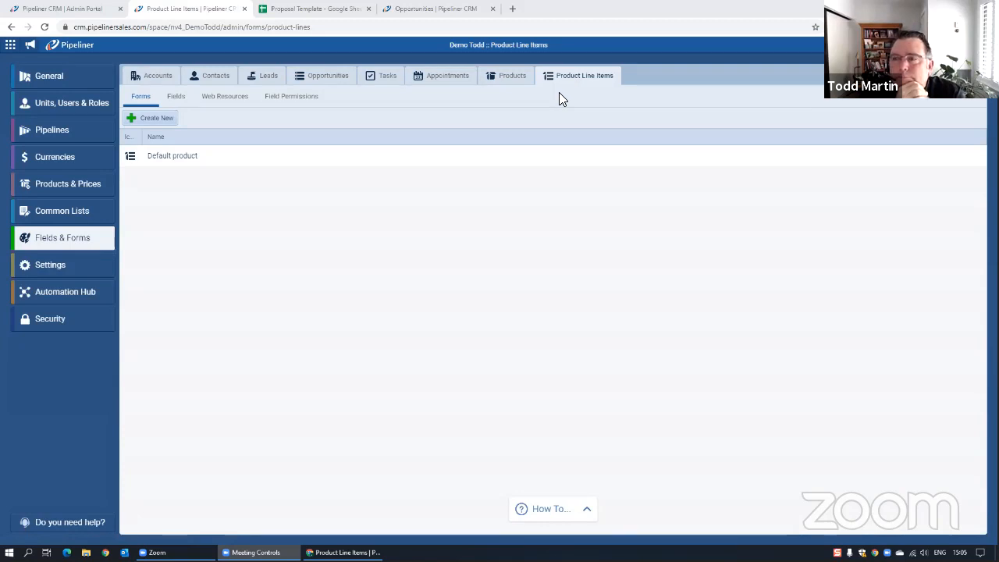
Step: Examine the fields on the Default product form of the Products entity and close it without changes
{"action": "left_click", "coordinate": [512, 78]}
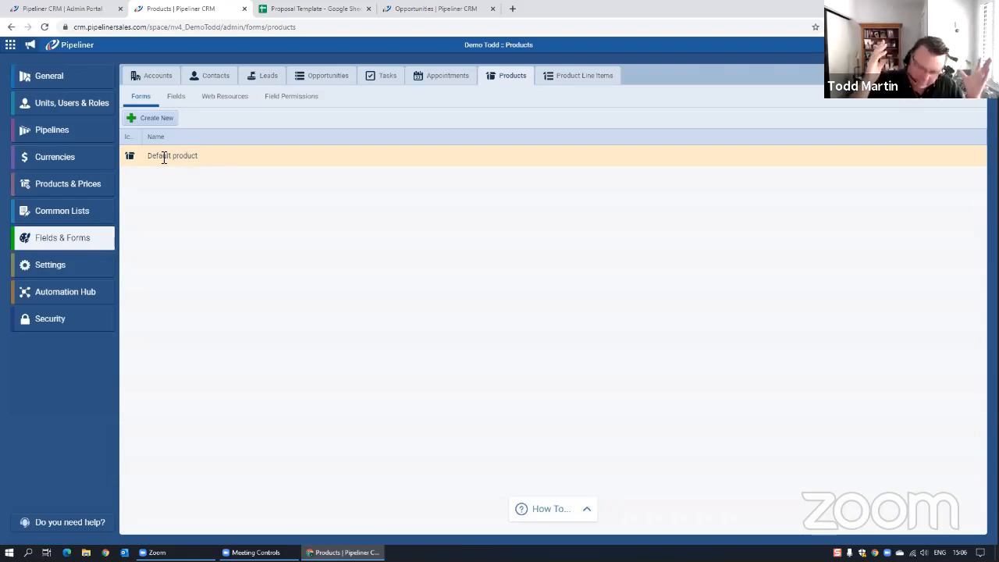
{"action": "left_click", "coordinate": [226, 159]}
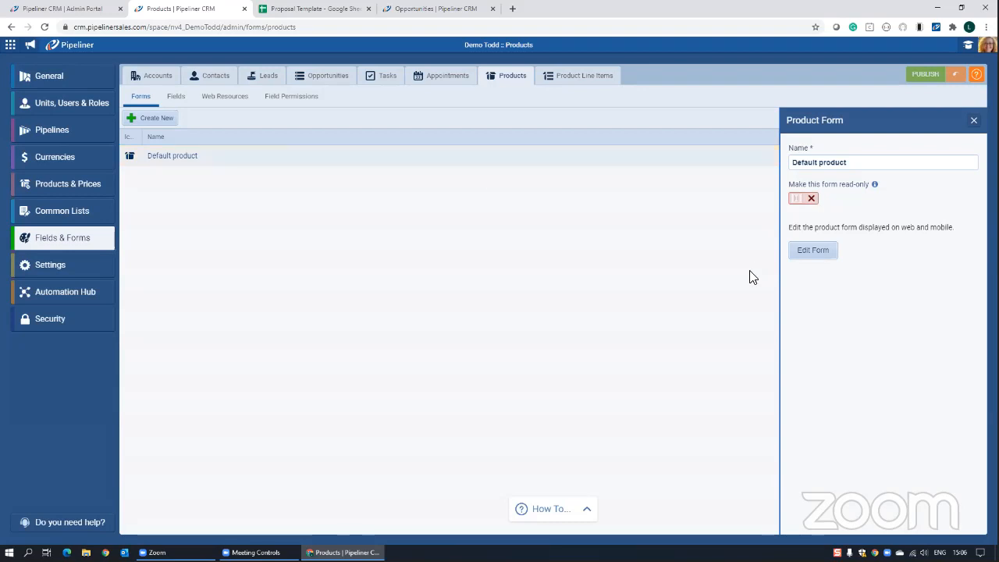
{"action": "left_click", "coordinate": [808, 248]}
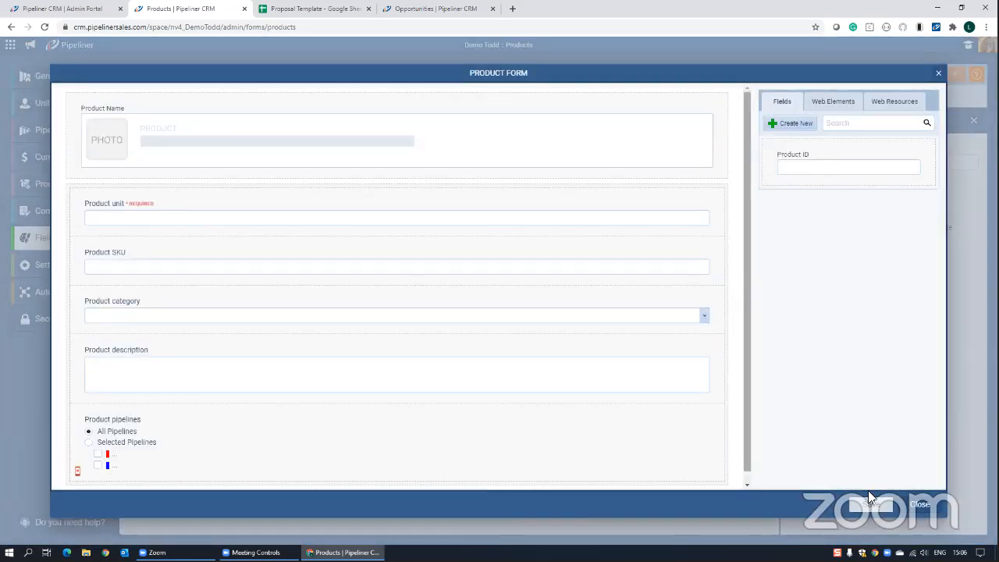
{"action": "left_click", "coordinate": [926, 509]}
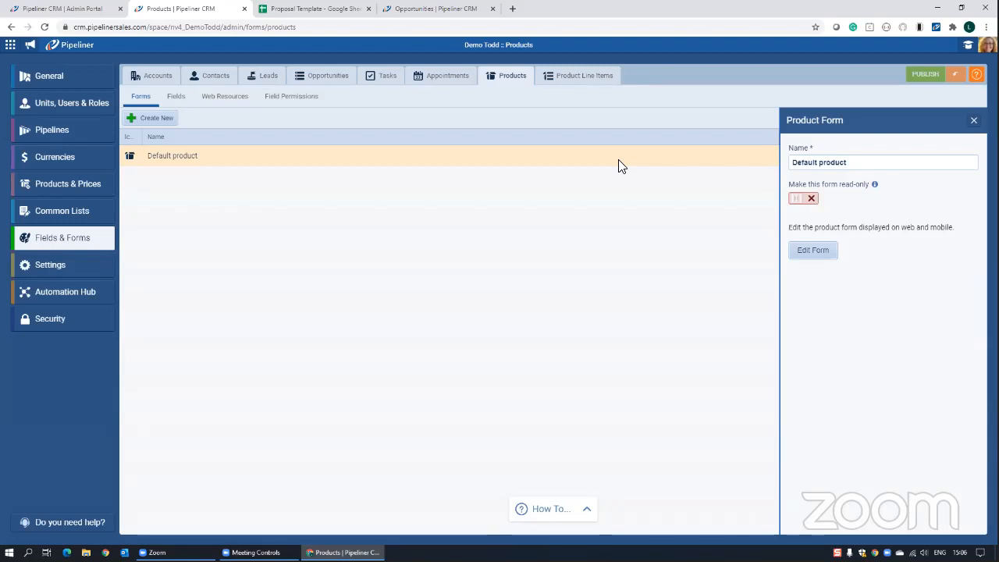
Step: Open the Default product form under Product Line Items and create a Date field named Delivery Date
{"action": "left_click", "coordinate": [572, 79]}
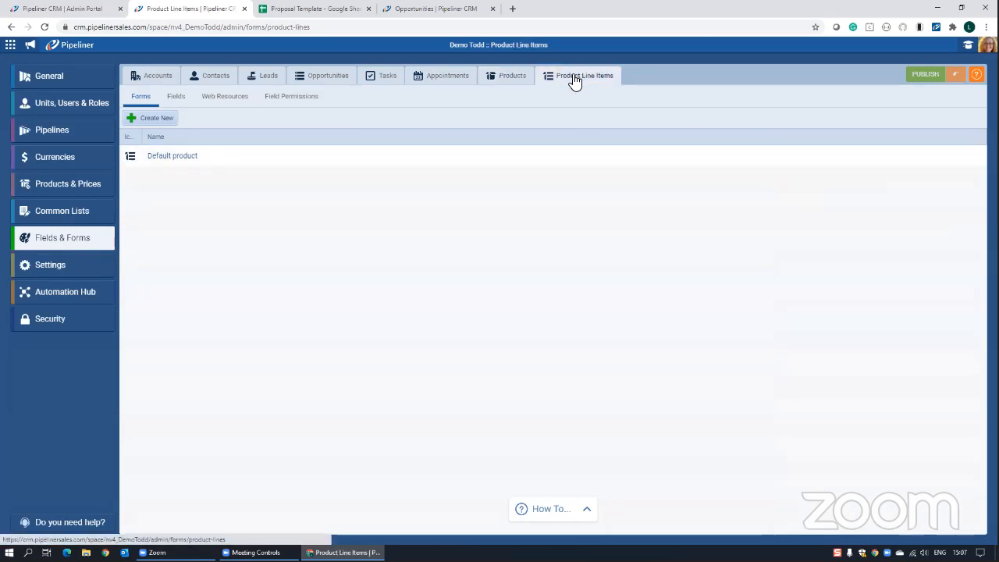
{"action": "left_click", "coordinate": [213, 158]}
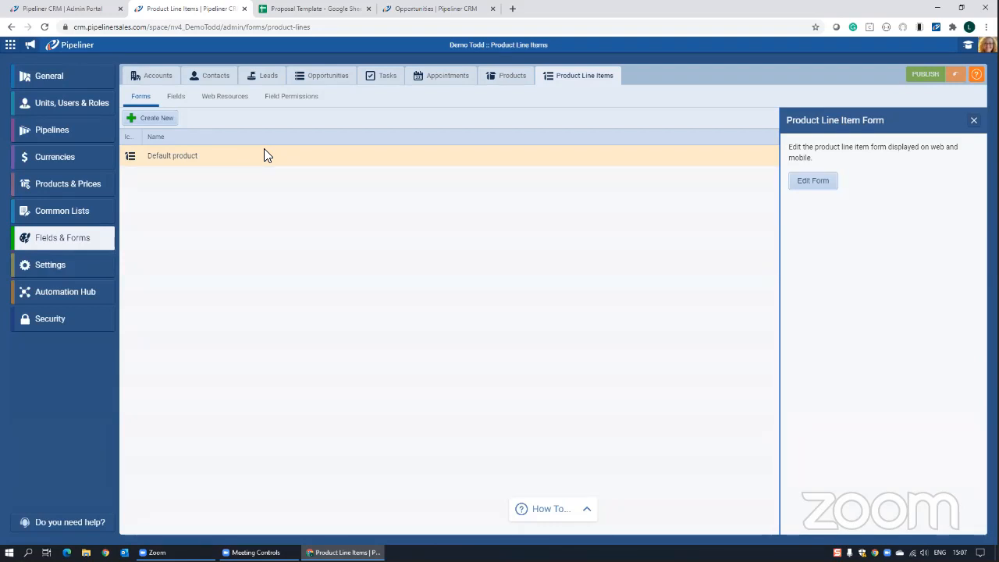
{"action": "left_click", "coordinate": [817, 180]}
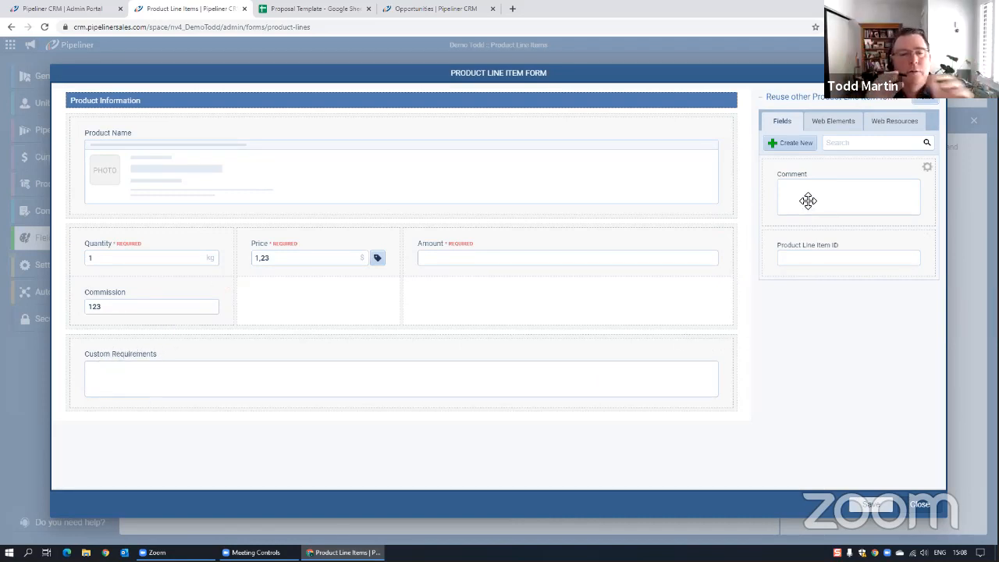
{"action": "left_click", "coordinate": [790, 145]}
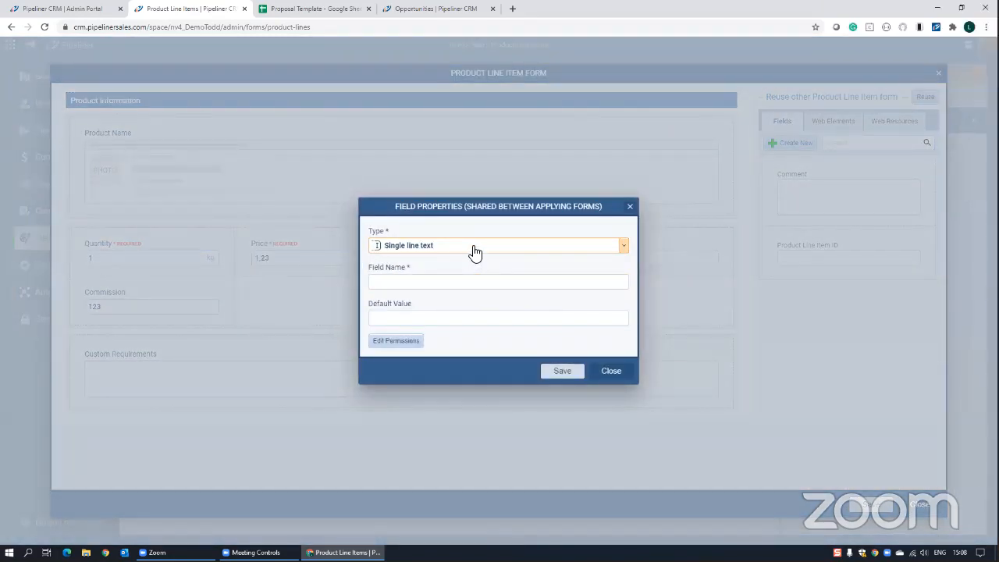
{"action": "left_click", "coordinate": [474, 250]}
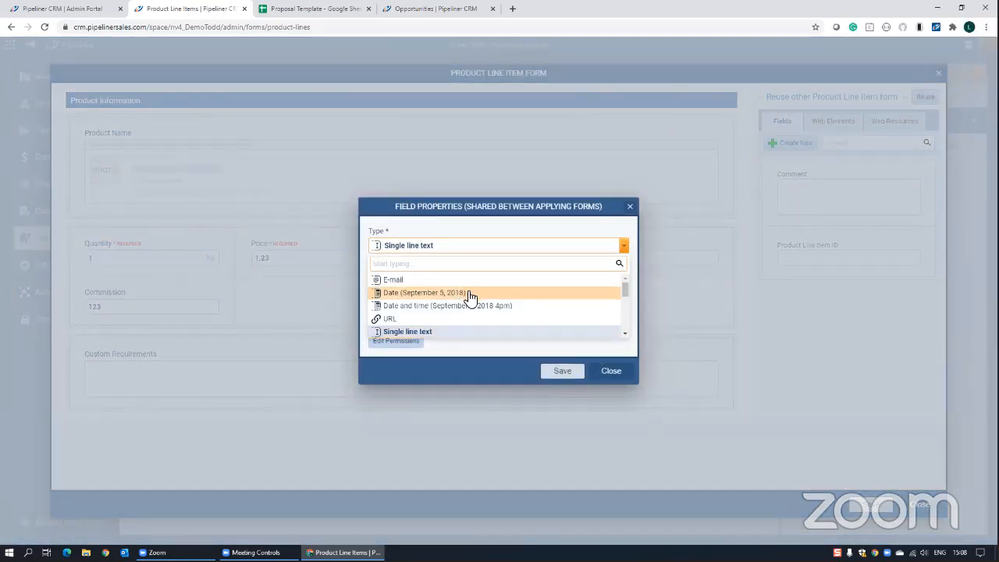
{"action": "left_click", "coordinate": [472, 295]}
{"action": "left_click", "coordinate": [450, 272]}
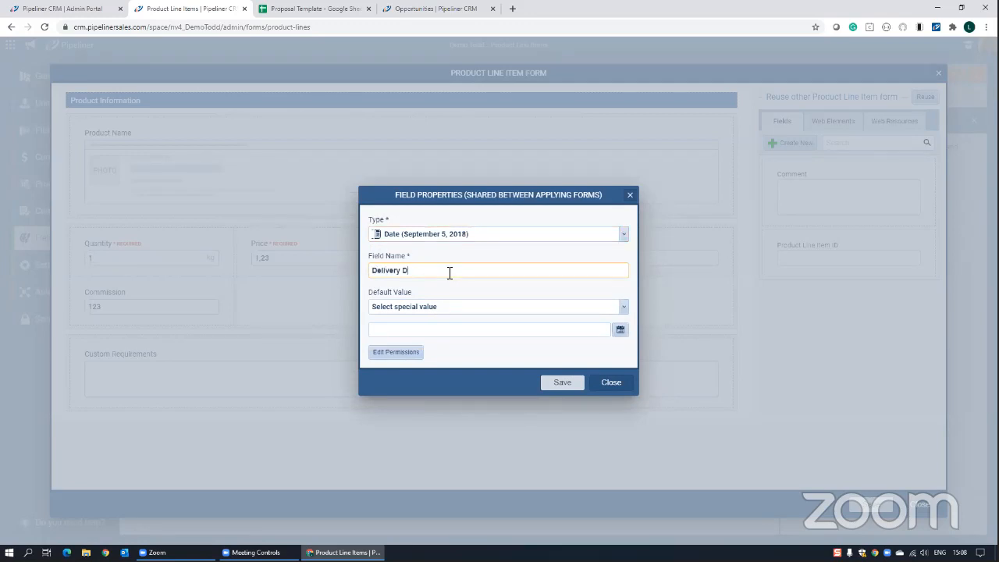
{"action": "type", "text": "Delivery Date"}
{"action": "left_click", "coordinate": [557, 386]}
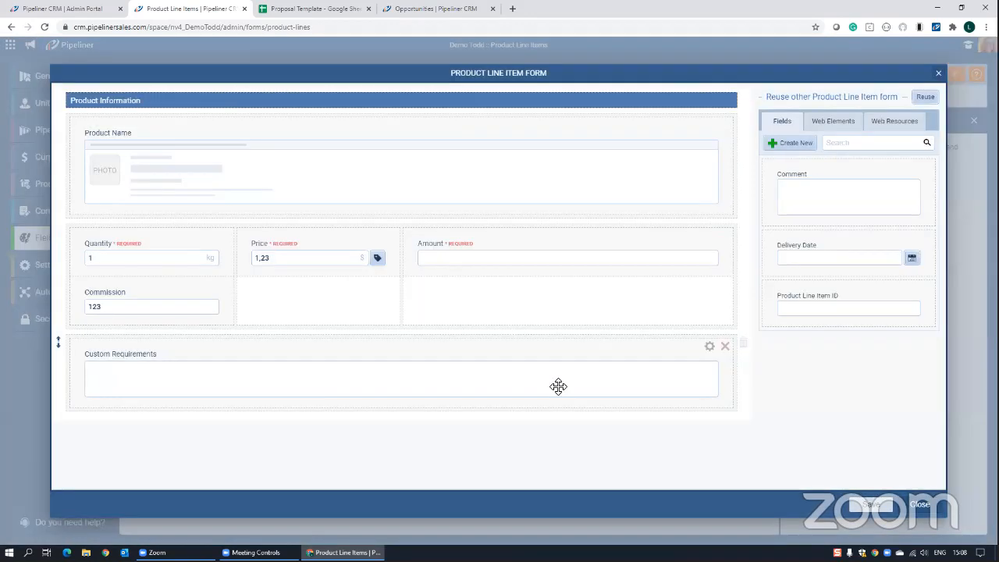
Step: Place the Delivery Date field below Price on the product line item form, keeping its default settings, and save the form
{"action": "left_click_drag", "start_coordinate": [783, 240], "coordinate": [266, 291]}
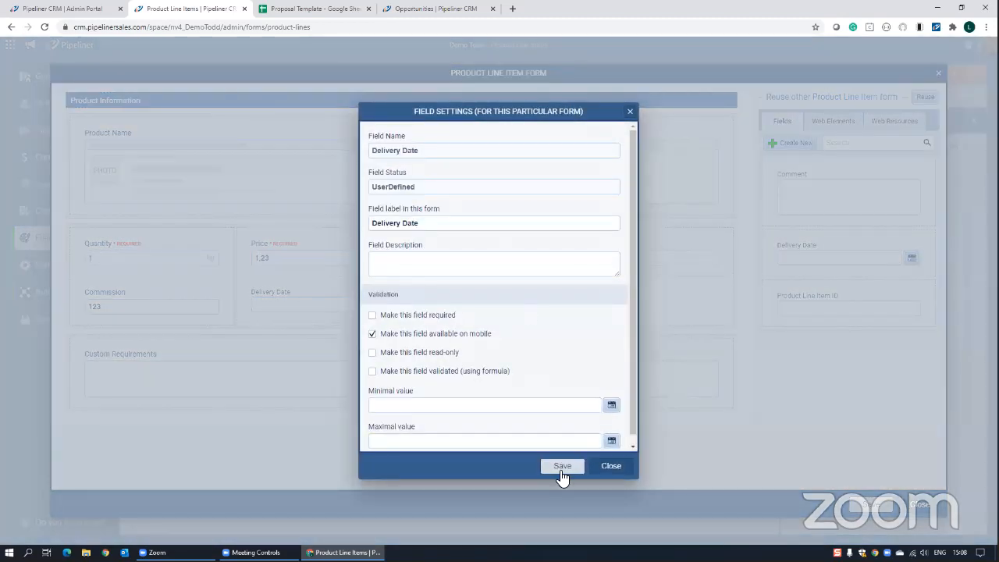
{"action": "left_click", "coordinate": [558, 467]}
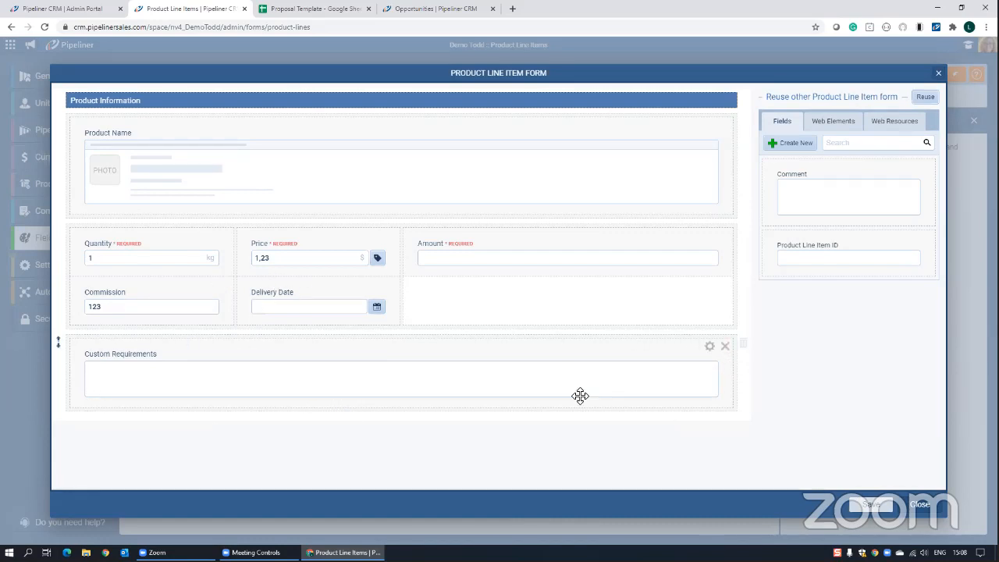
{"action": "left_click", "coordinate": [882, 508]}
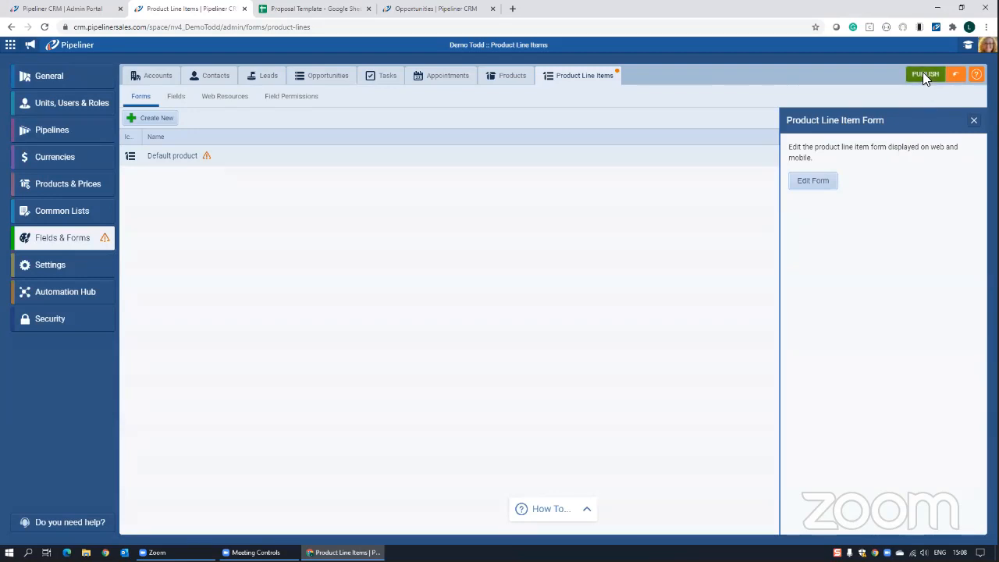
Step: Publish the pending Products & Product Line Items changes
{"action": "left_click", "coordinate": [923, 74]}
{"action": "left_click", "coordinate": [542, 323]}
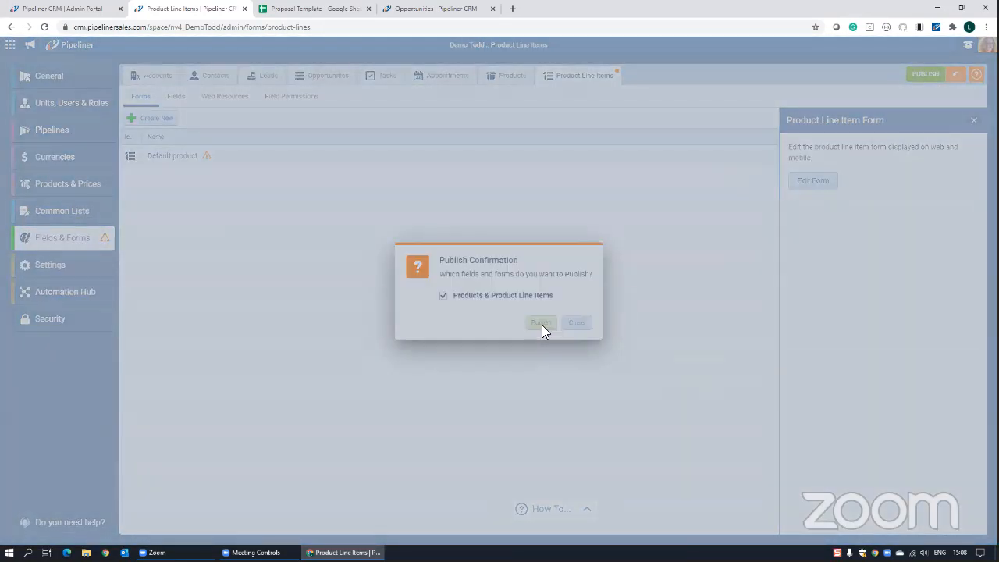
{"action": "left_click", "coordinate": [570, 319]}
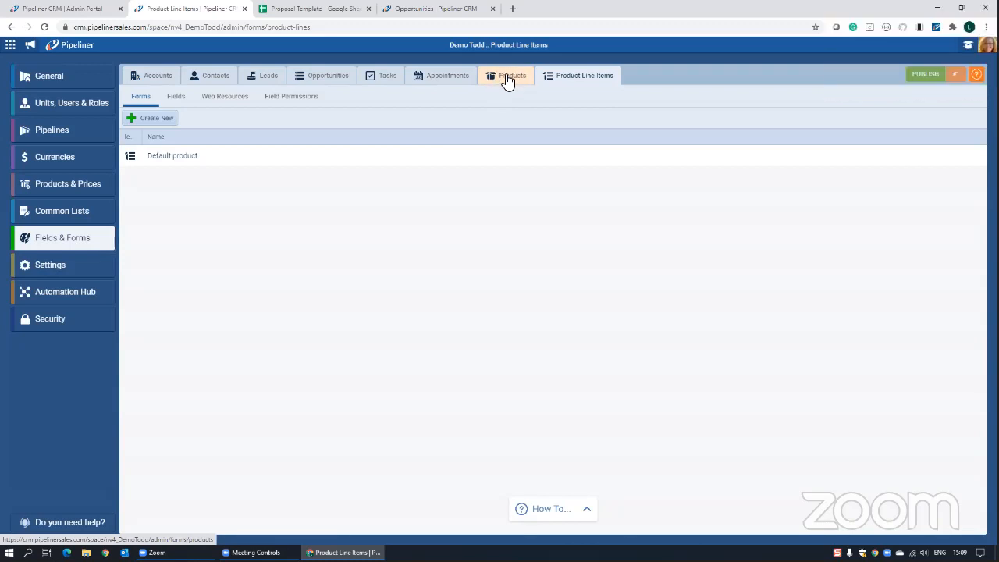
Step: Review the product categories and product list, and examine the new product form's fields and category options without saving
{"action": "left_click", "coordinate": [51, 191]}
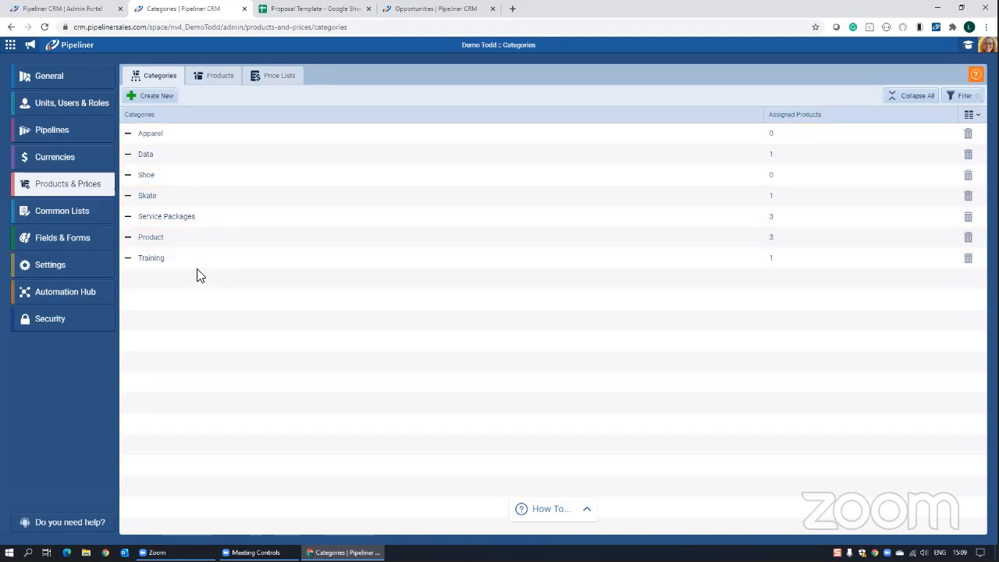
{"action": "left_click", "coordinate": [219, 75]}
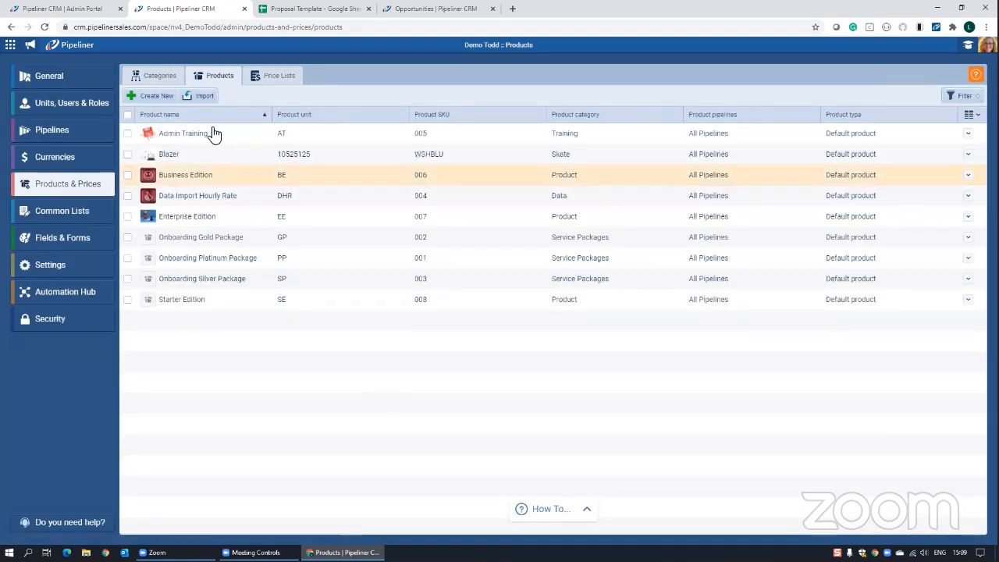
{"action": "left_click", "coordinate": [154, 97]}
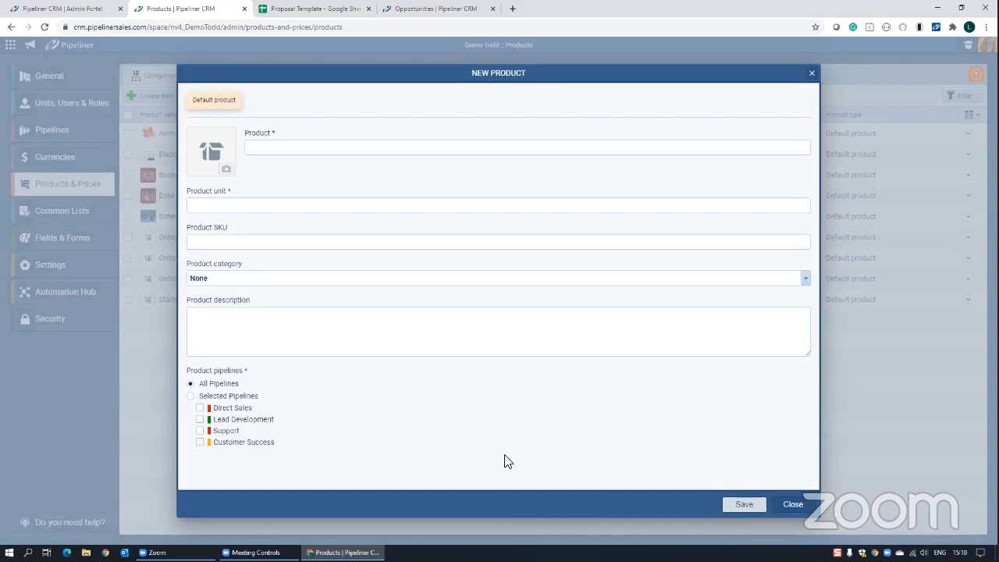
{"action": "left_click", "coordinate": [310, 152]}
{"action": "left_click", "coordinate": [272, 150]}
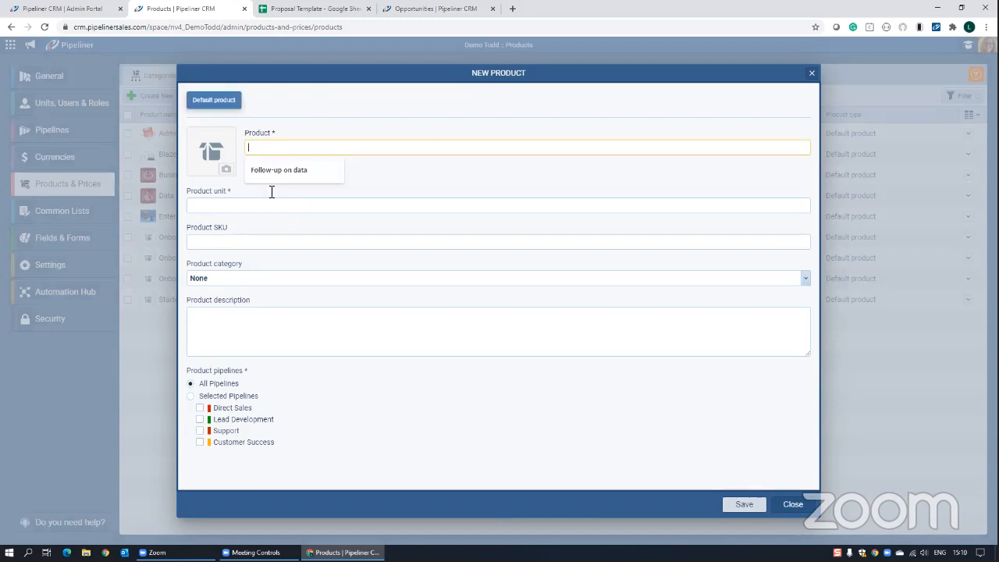
{"action": "left_click", "coordinate": [234, 207]}
{"action": "left_click", "coordinate": [492, 245]}
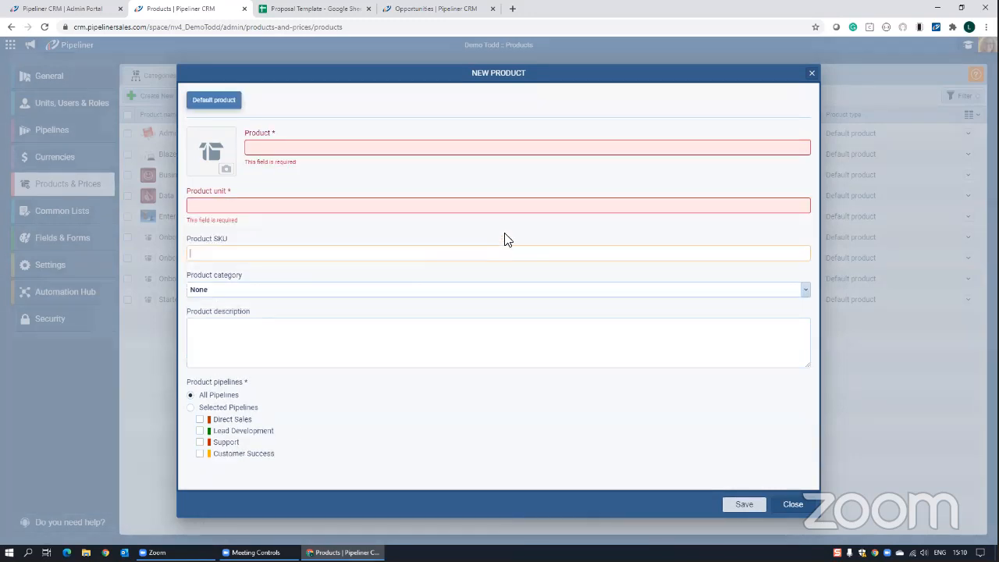
{"action": "left_click", "coordinate": [223, 294]}
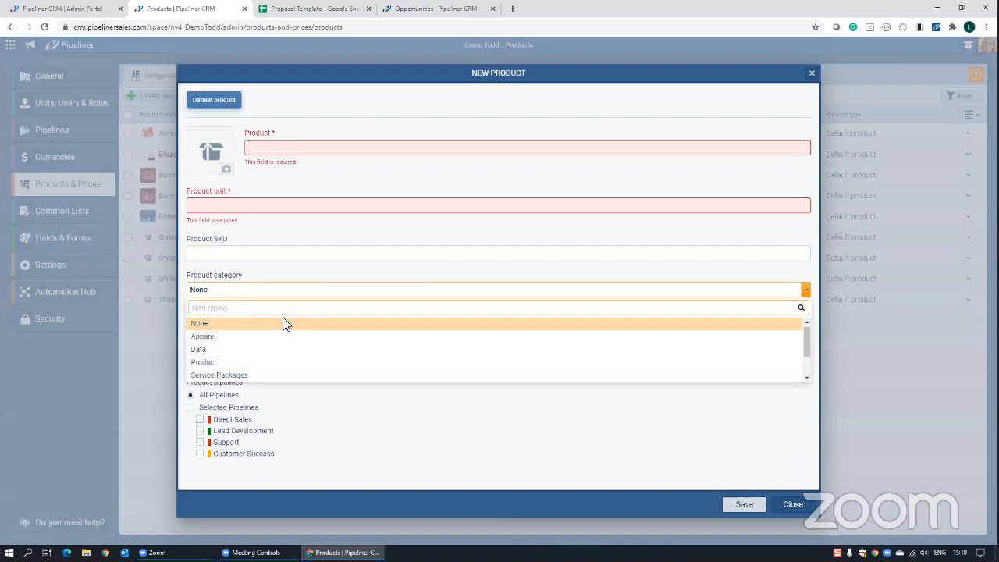
{"action": "left_click", "coordinate": [792, 505]}
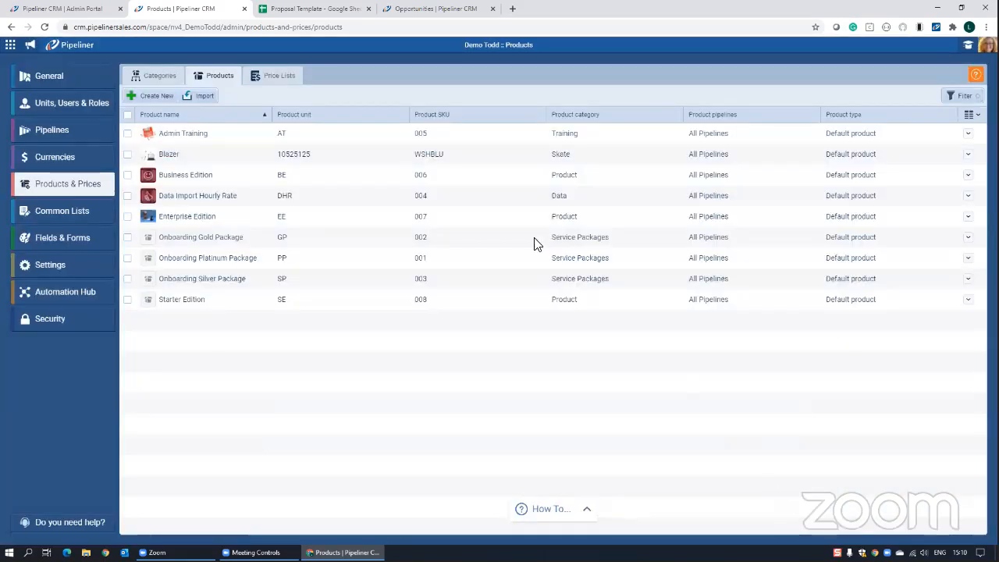
Step: Copy the 2019 price list as "2020 List Prices", valid from 01/01/2020 to 31/12/2020, and continue to its product prices
{"action": "left_click", "coordinate": [286, 78]}
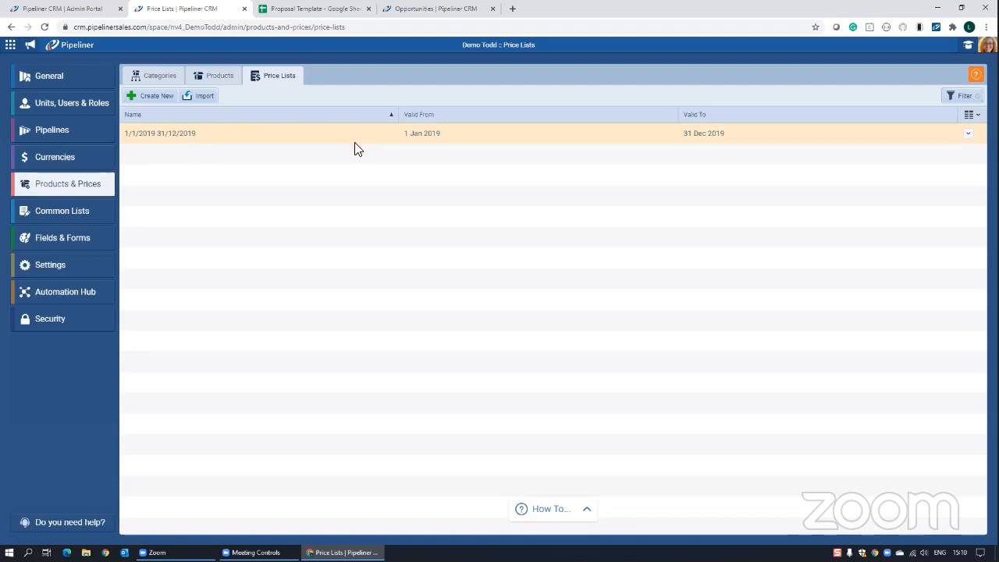
{"action": "left_click", "coordinate": [970, 136]}
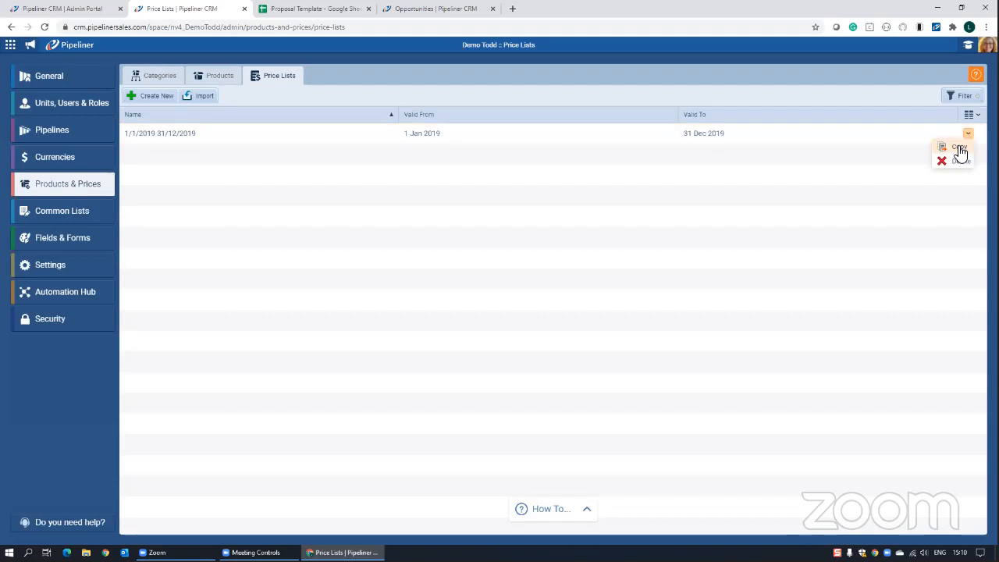
{"action": "left_click", "coordinate": [958, 147]}
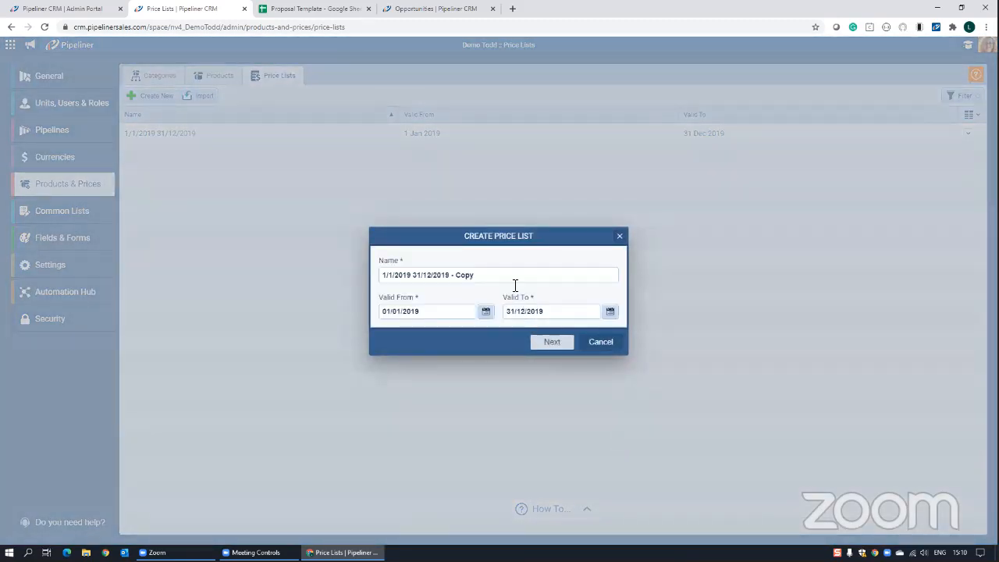
{"action": "left_click_drag", "start_coordinate": [381, 274], "coordinate": [470, 299]}
{"action": "type", "text": "2"}
{"action": "type", "text": "020 Pri"}
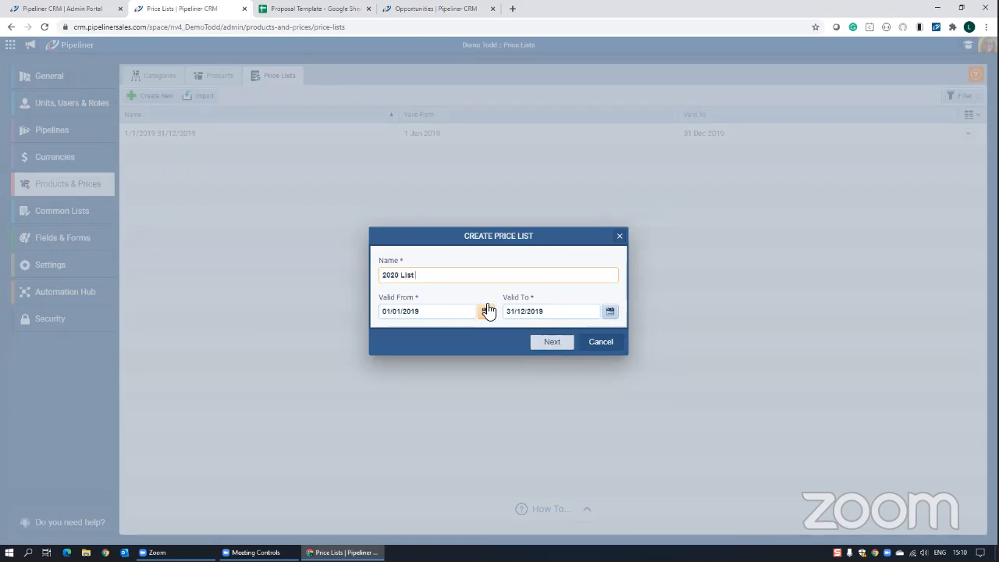
{"action": "type", "text": "rices"}
{"action": "left_click", "coordinate": [572, 315]}
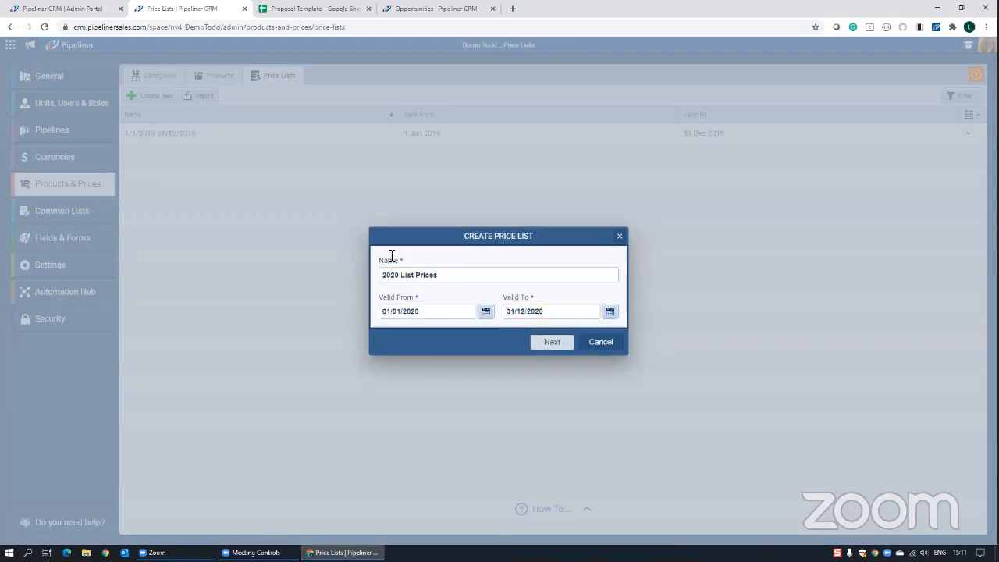
{"action": "left_click", "coordinate": [552, 348]}
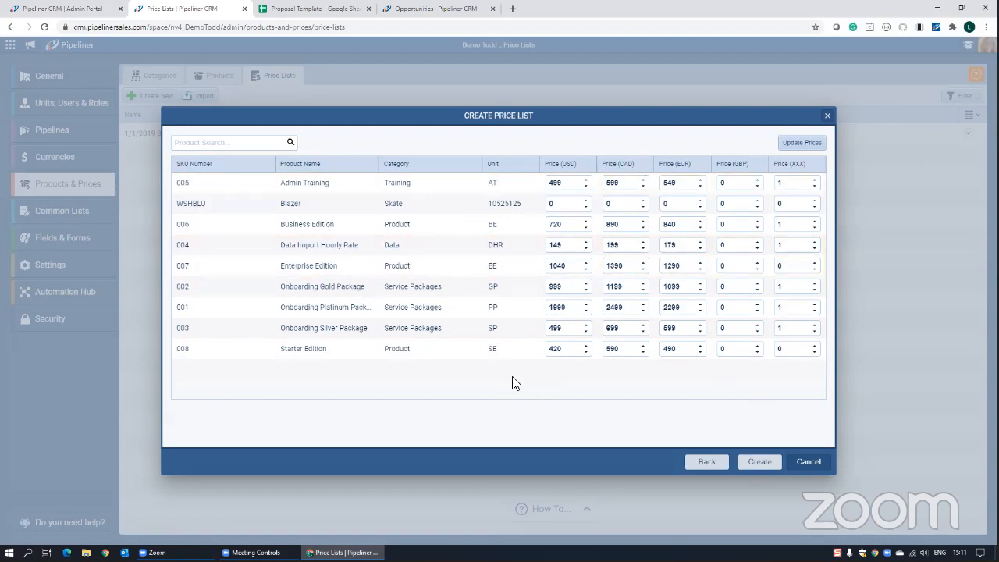
Step: Apply a 5% surcharge to all product prices and create the price list
{"action": "left_click", "coordinate": [791, 147]}
{"action": "left_click_drag", "start_coordinate": [724, 193], "coordinate": [680, 196]}
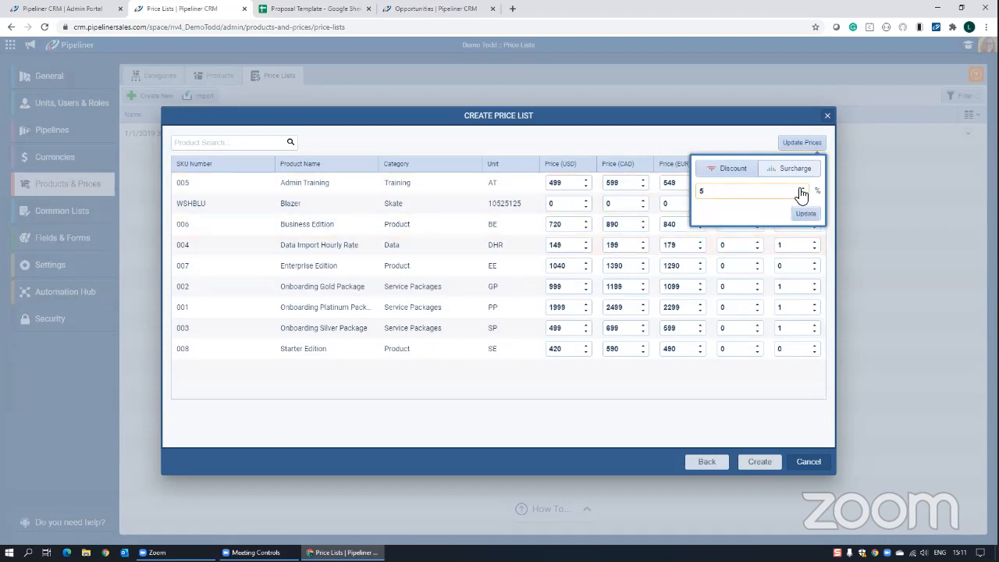
{"action": "left_click", "coordinate": [806, 214]}
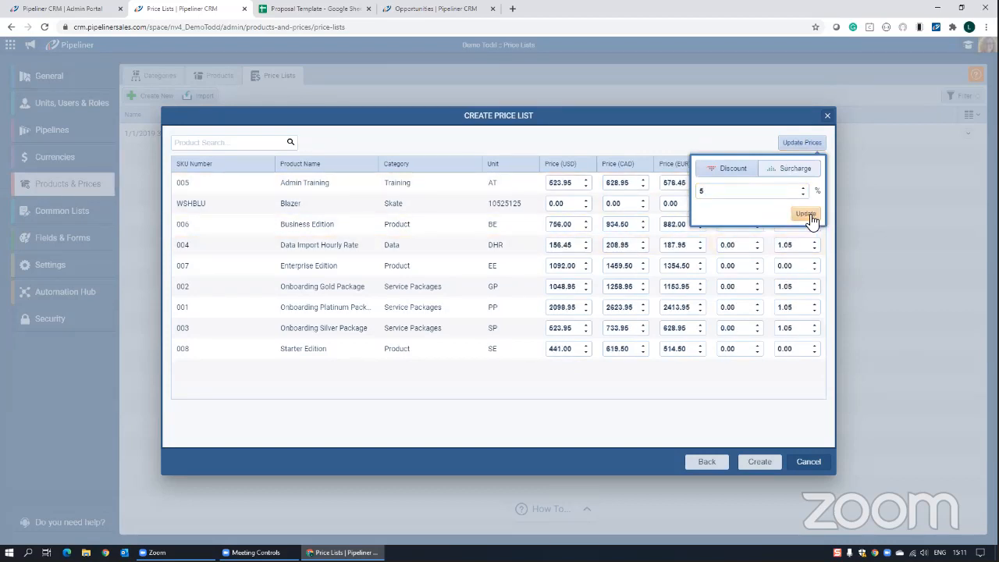
{"action": "left_click", "coordinate": [763, 388]}
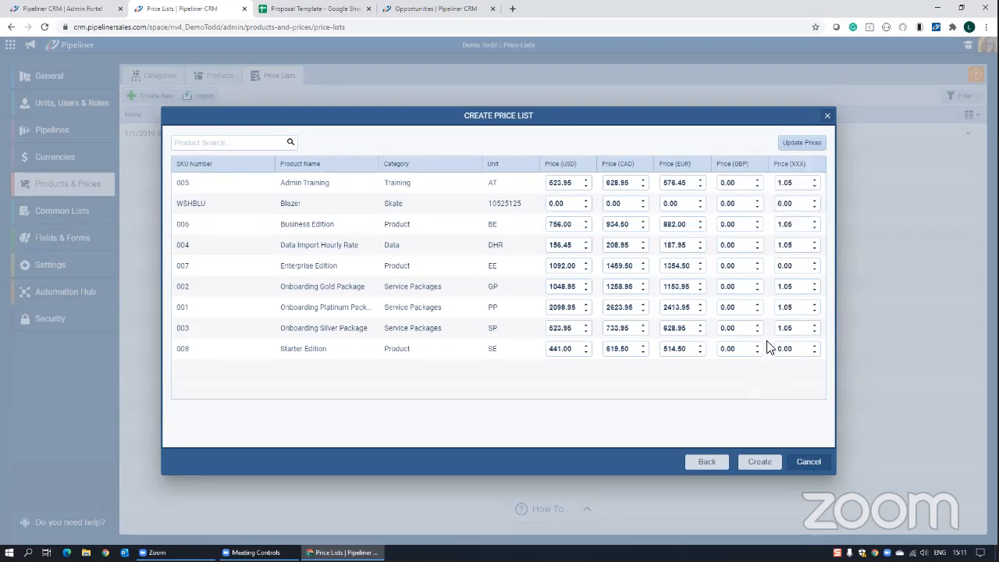
{"action": "left_click", "coordinate": [758, 459]}
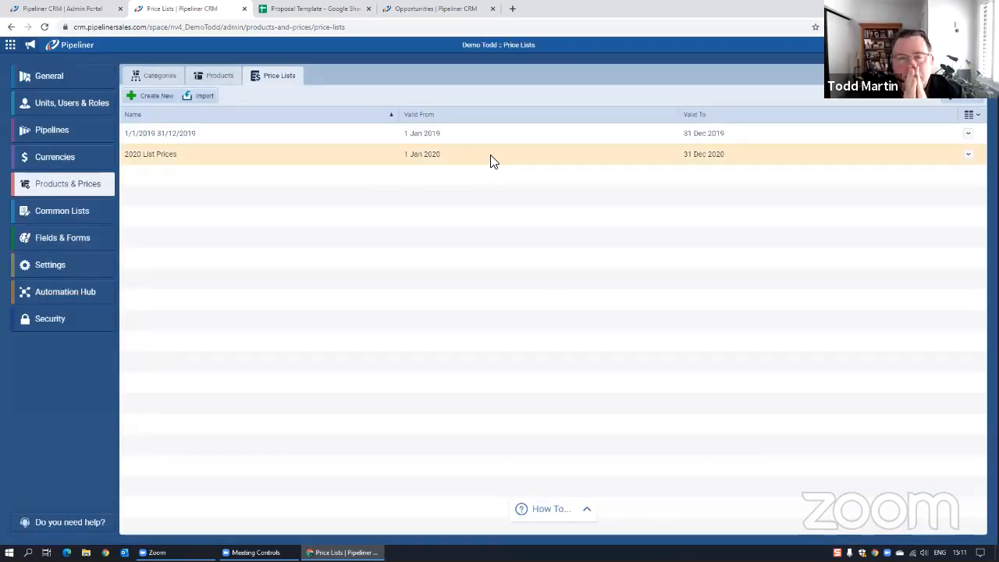
Step: Copy the 2020 List Prices price list as "2020 NFP", keeping its validity dates, and continue to its product prices
{"action": "left_click", "coordinate": [970, 156]}
{"action": "left_click", "coordinate": [959, 167]}
{"action": "left_click_drag", "start_coordinate": [466, 275], "coordinate": [400, 276]}
{"action": "type", "text": "NFP"}
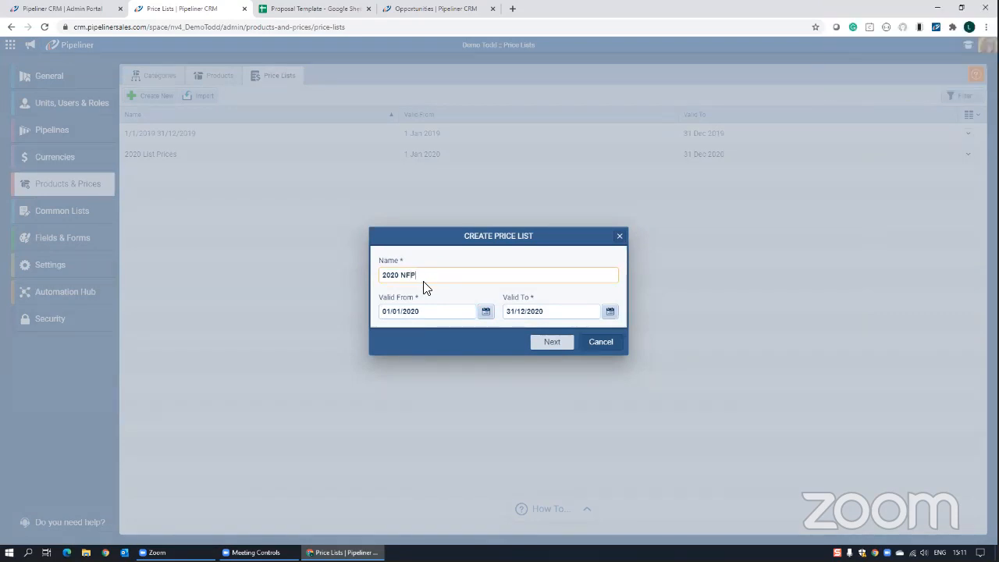
{"action": "left_click", "coordinate": [539, 340]}
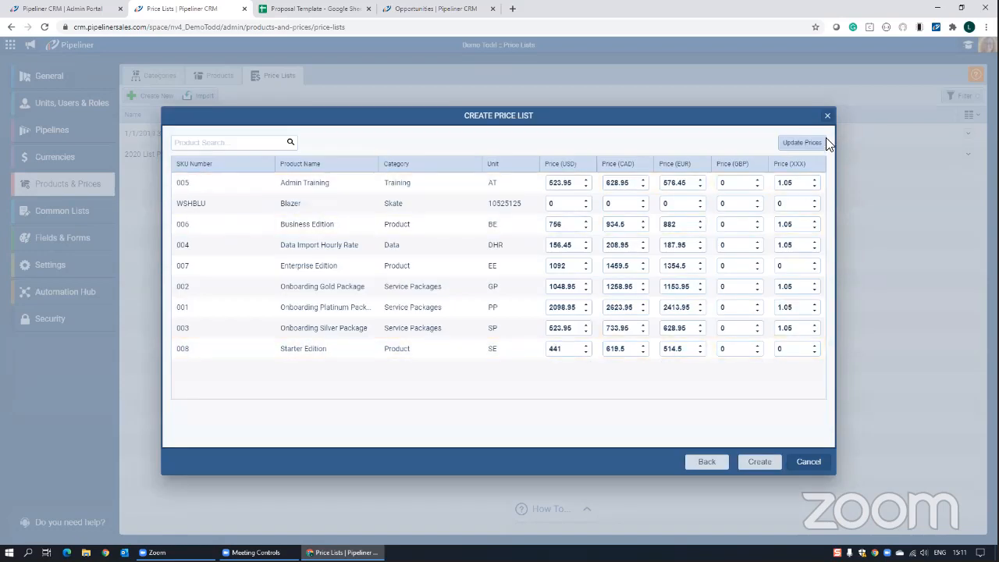
Step: Apply a 25% discount to all product prices in the 2020 NFP price list and create it
{"action": "left_click", "coordinate": [808, 143]}
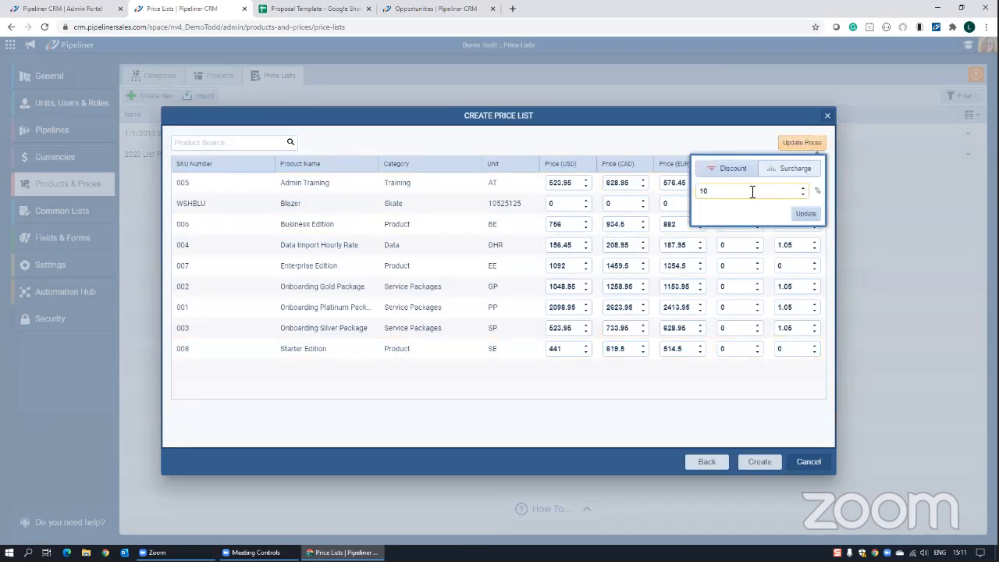
{"action": "left_click", "coordinate": [734, 174]}
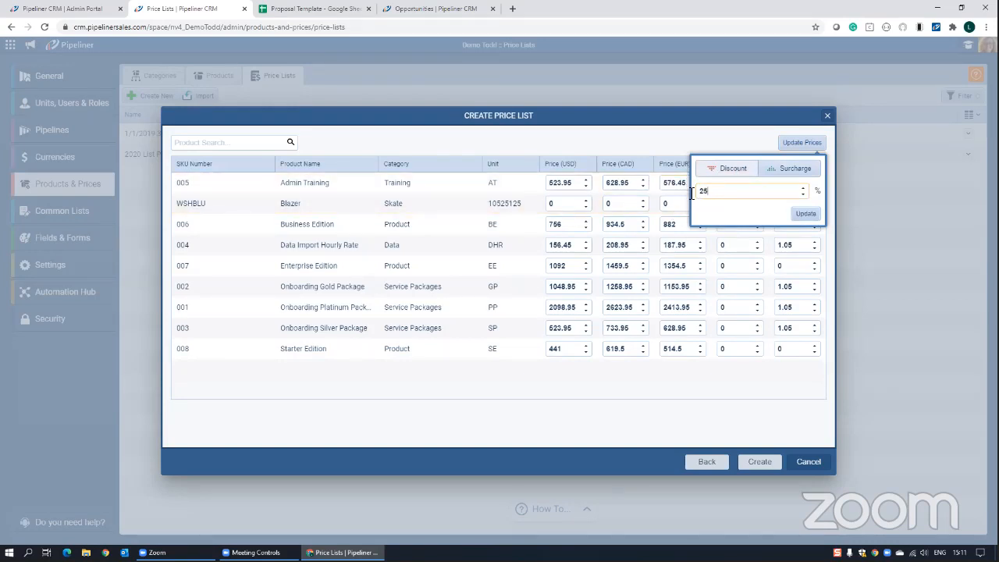
{"action": "left_click", "coordinate": [806, 213]}
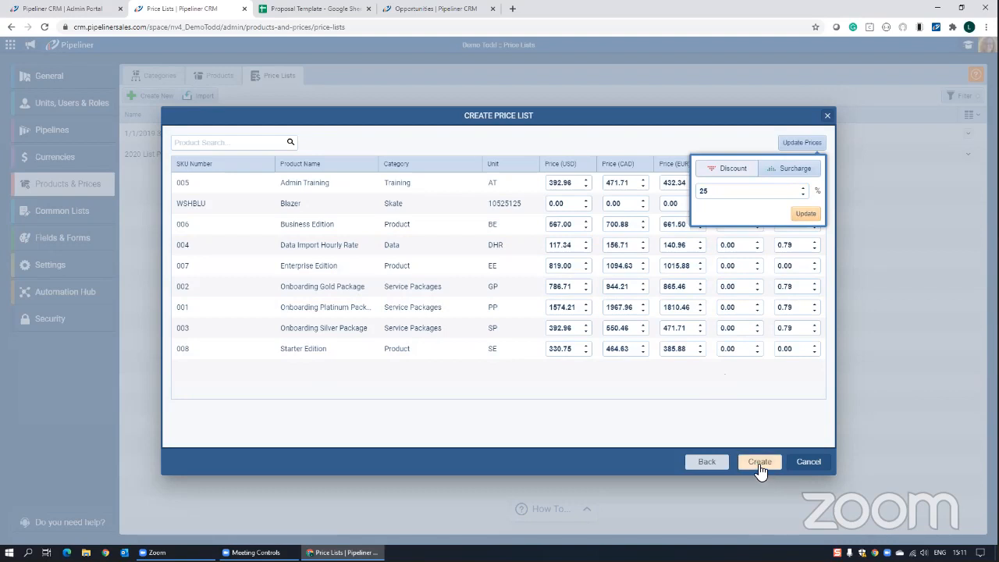
{"action": "left_click", "coordinate": [759, 462]}
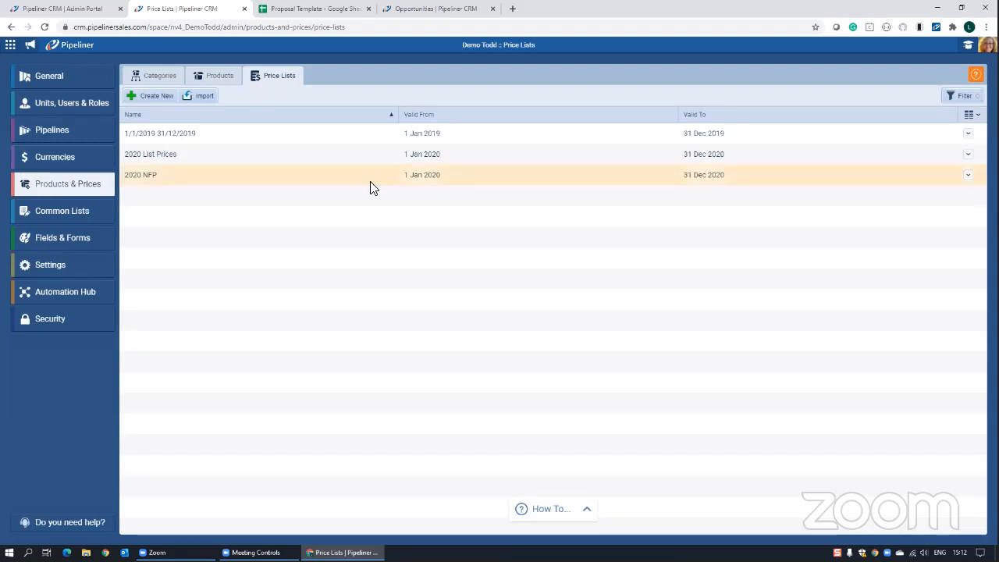
Step: Review the list of products set up in the administration area
{"action": "left_click", "coordinate": [218, 81]}
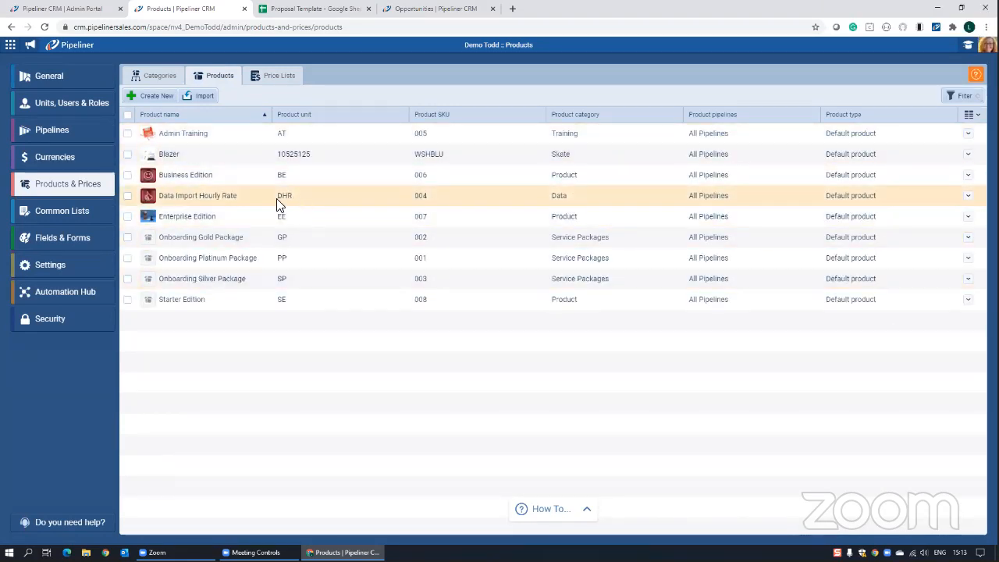
{"action": "left_click", "coordinate": [254, 195]}
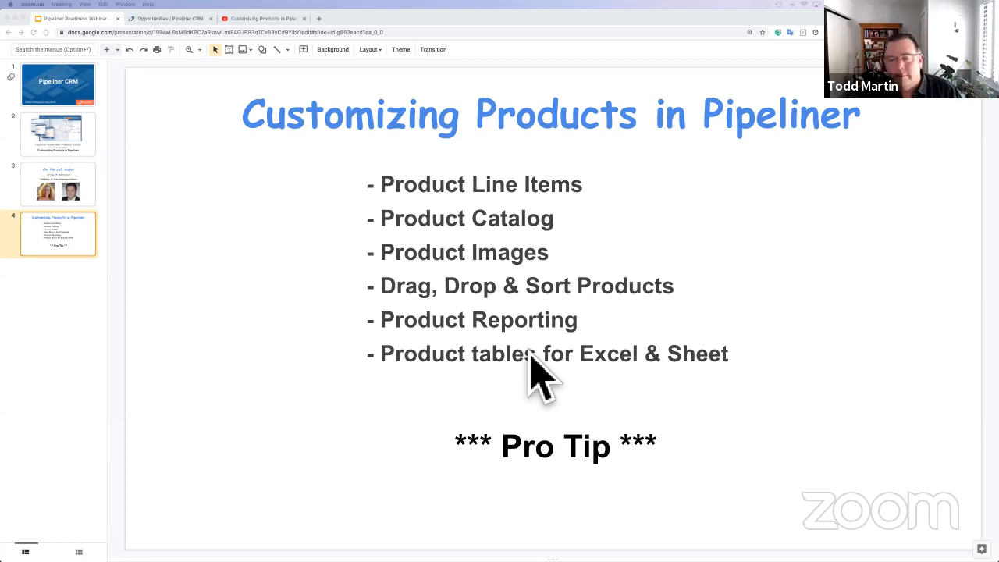
Step: Switch to the opportunities pipeline, open the Bayer US opportunity and go to its Products and Services section
{"action": "left_click", "coordinate": [193, 22]}
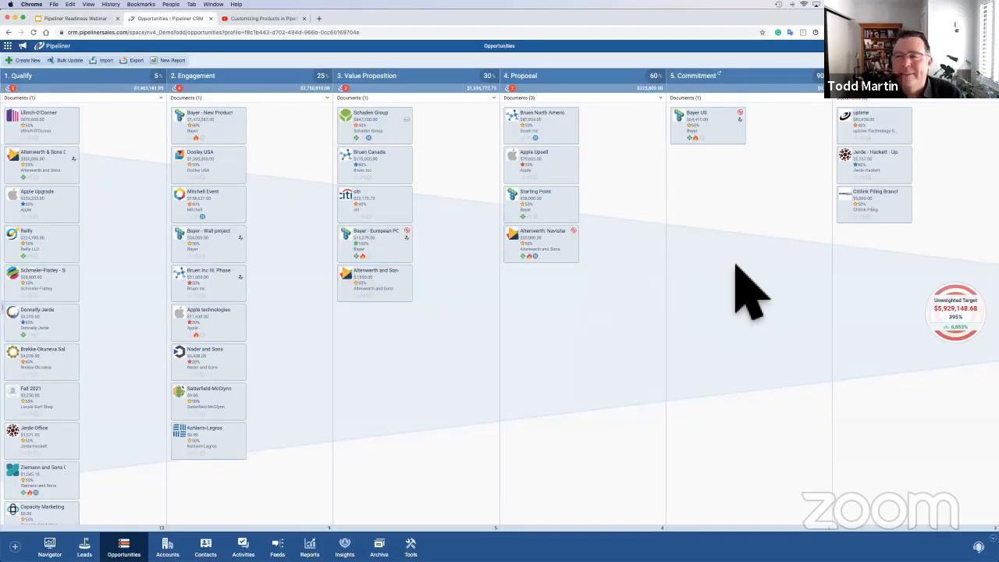
{"action": "mouse_move", "coordinate": [705, 138]}
{"action": "left_mouse_down"}
{"action": "mouse_move", "coordinate": [738, 138]}
{"action": "mouse_move", "coordinate": [710, 134]}
{"action": "left_mouse_up"}
{"action": "left_click", "coordinate": [710, 134]}
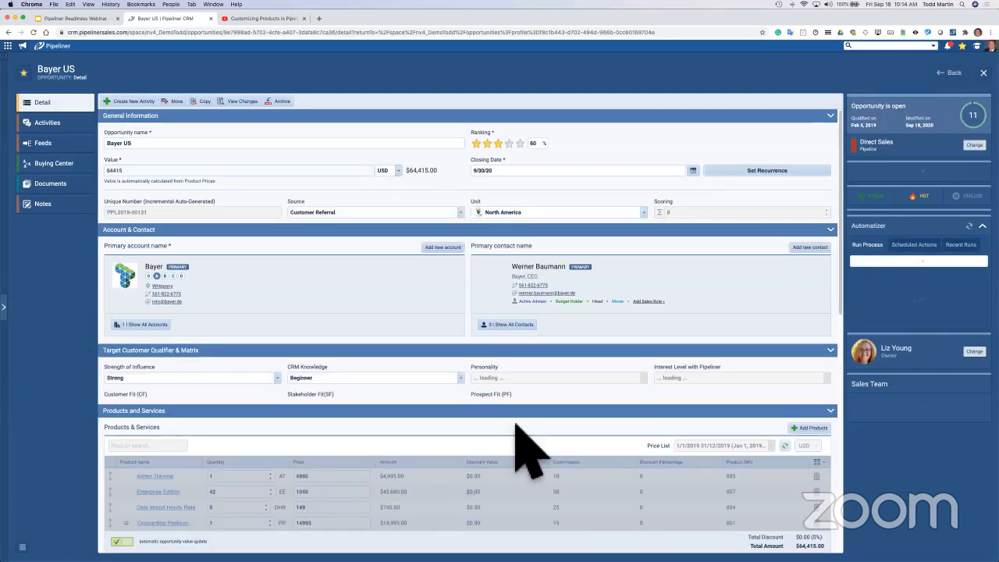
{"action": "scroll", "coordinate": [559, 428], "scroll_direction": "down", "scroll_amount": 1}
{"action": "scroll", "coordinate": [613, 390], "scroll_direction": "down", "scroll_amount": 2}
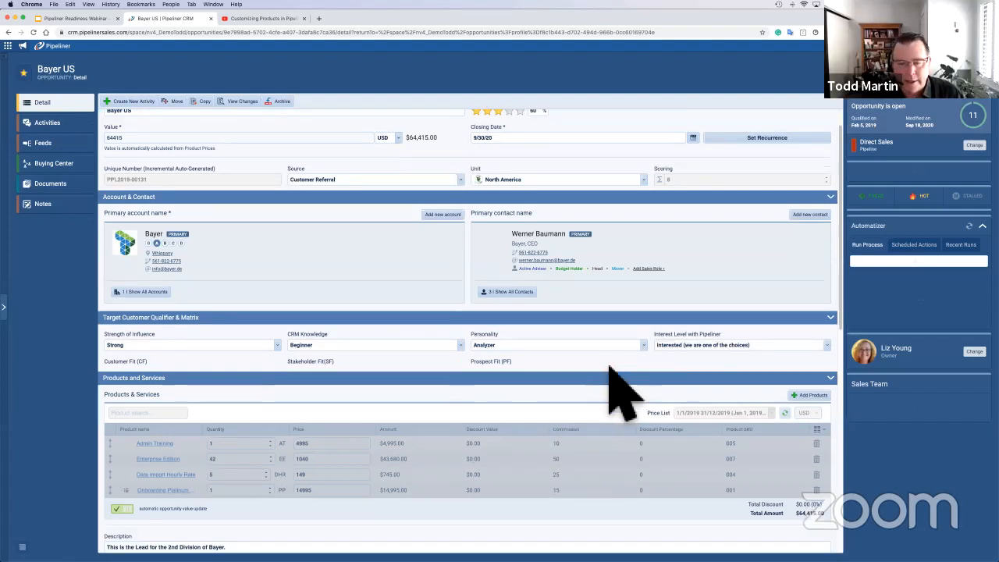
{"action": "scroll", "coordinate": [426, 455], "scroll_direction": "down", "scroll_amount": 1}
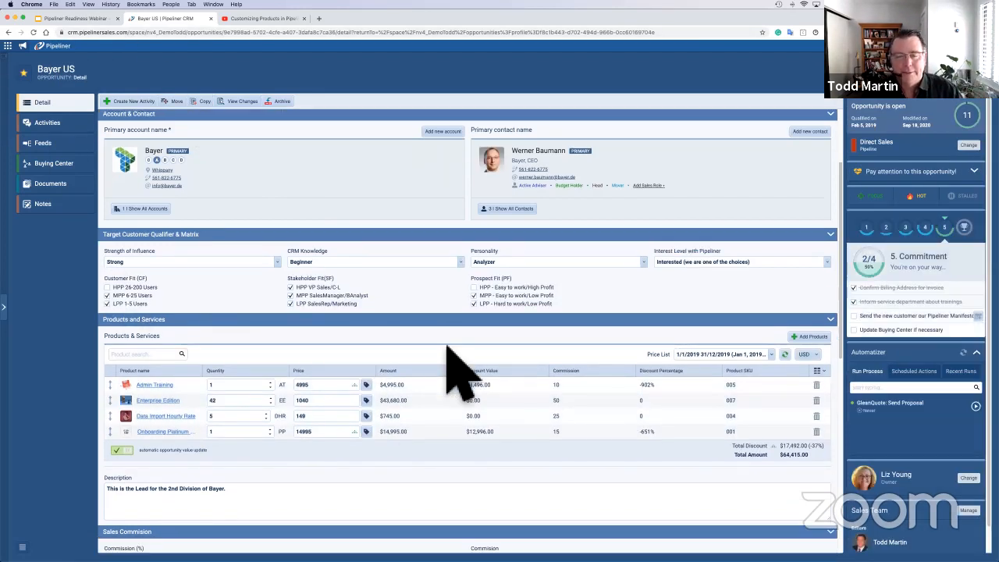
{"action": "scroll", "coordinate": [458, 367], "scroll_direction": "down", "scroll_amount": 1}
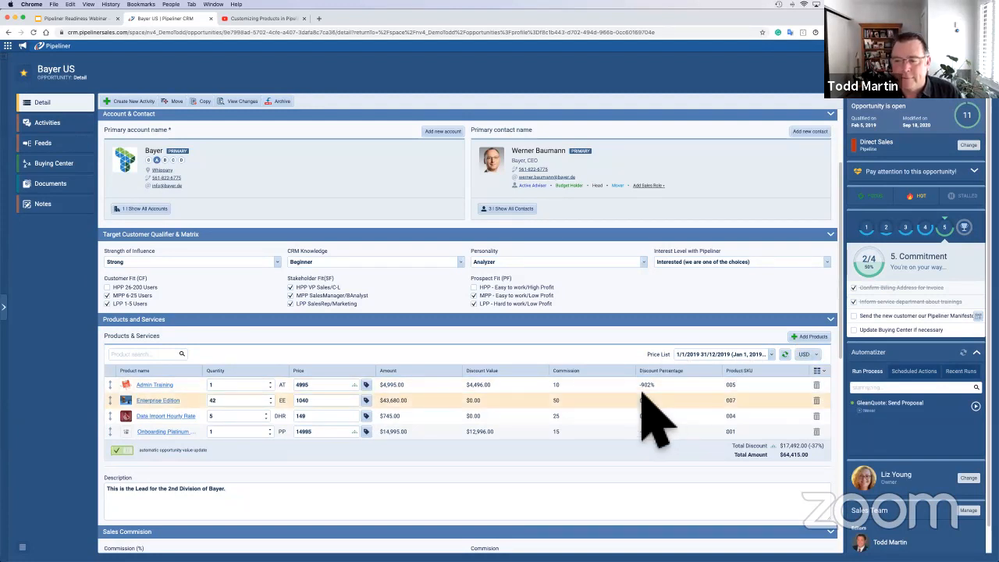
Step: Show the Delivery Date column in the product line items table and place it directly after Amount
{"action": "left_click", "coordinate": [846, 386]}
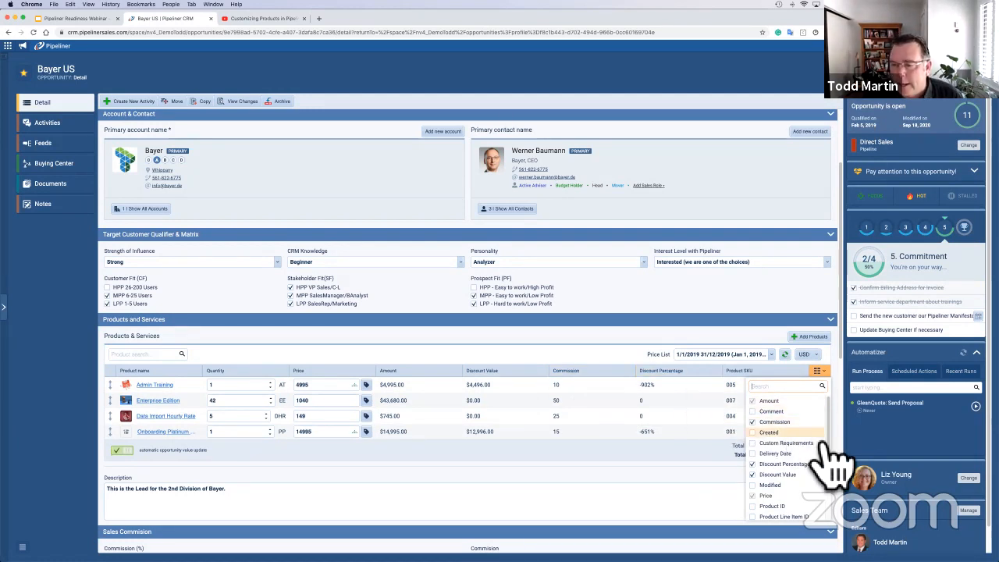
{"action": "left_click", "coordinate": [772, 456]}
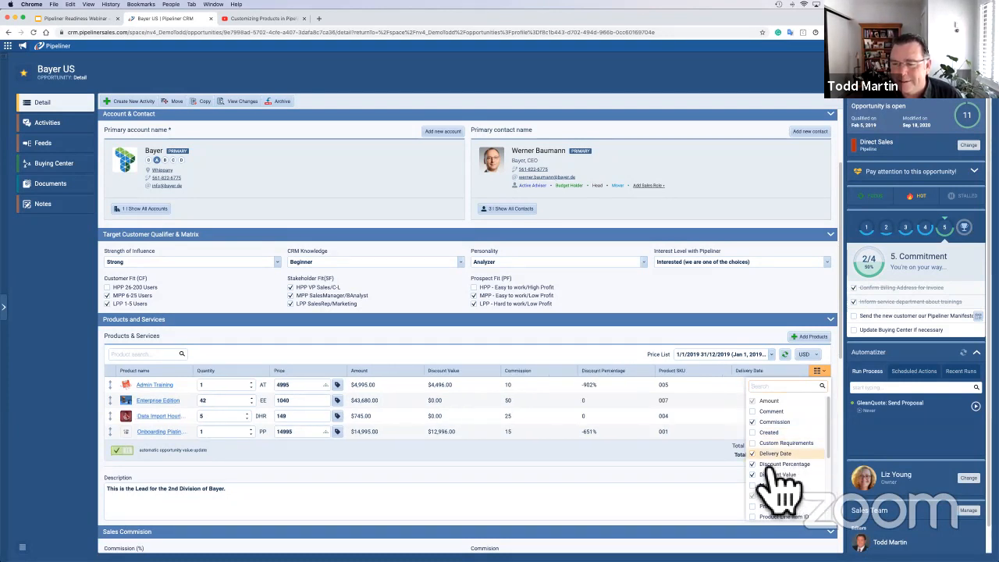
{"action": "left_click", "coordinate": [625, 335]}
{"action": "left_click_drag", "start_coordinate": [742, 361], "coordinate": [462, 392]}
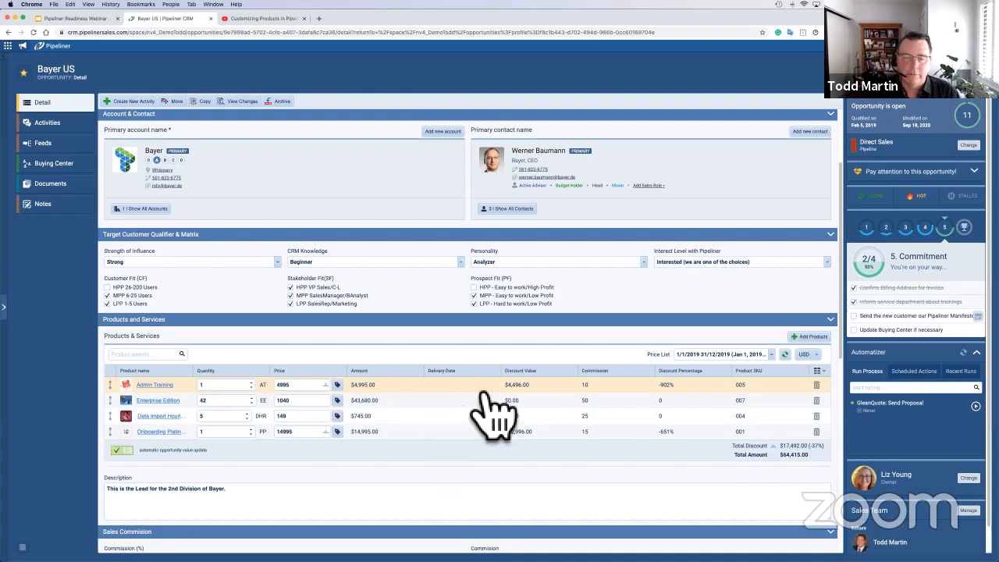
Step: Set the Admin Training line item's delivery date to 9/30/20, add placeholder text as Custom Requirements, and save it
{"action": "double_click", "coordinate": [450, 385]}
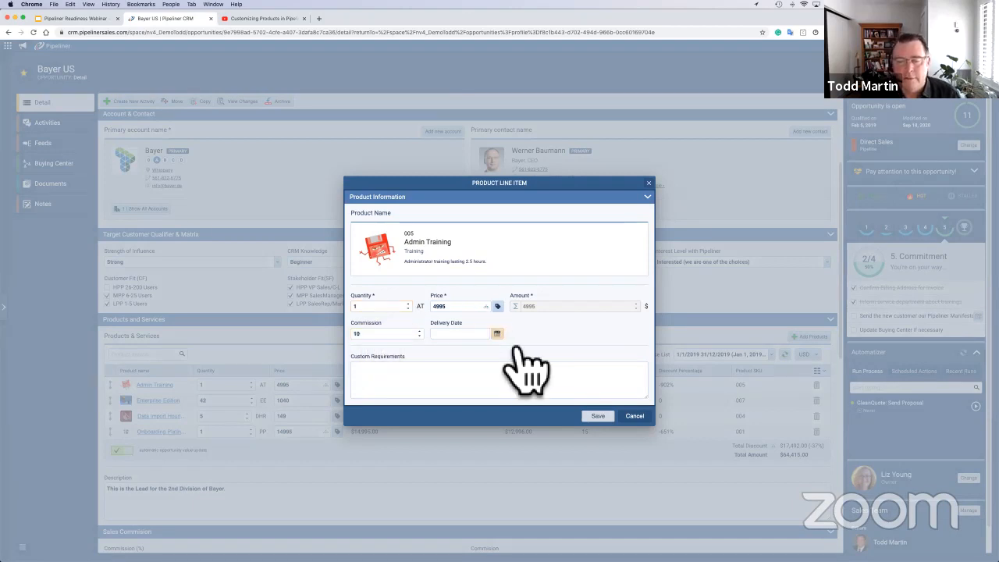
{"action": "left_click", "coordinate": [497, 335]}
{"action": "left_click", "coordinate": [479, 424]}
{"action": "left_click", "coordinate": [385, 383]}
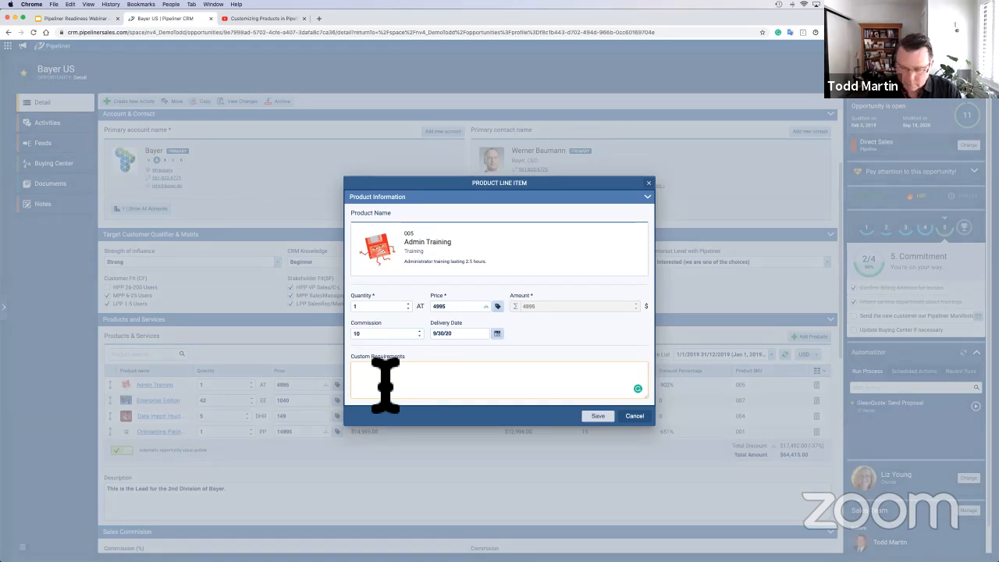
{"action": "type", "text": "sss"}
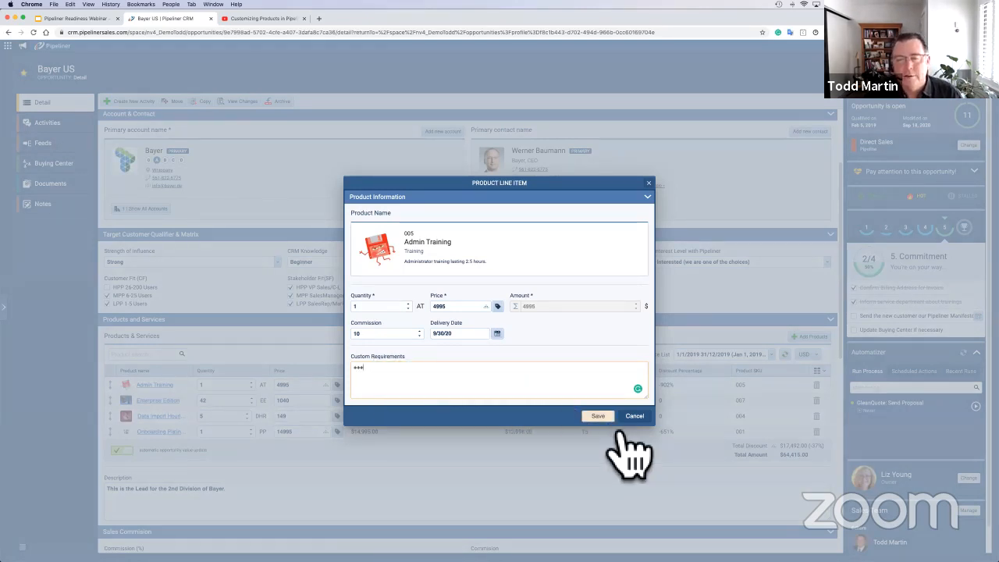
{"action": "left_click", "coordinate": [599, 415]}
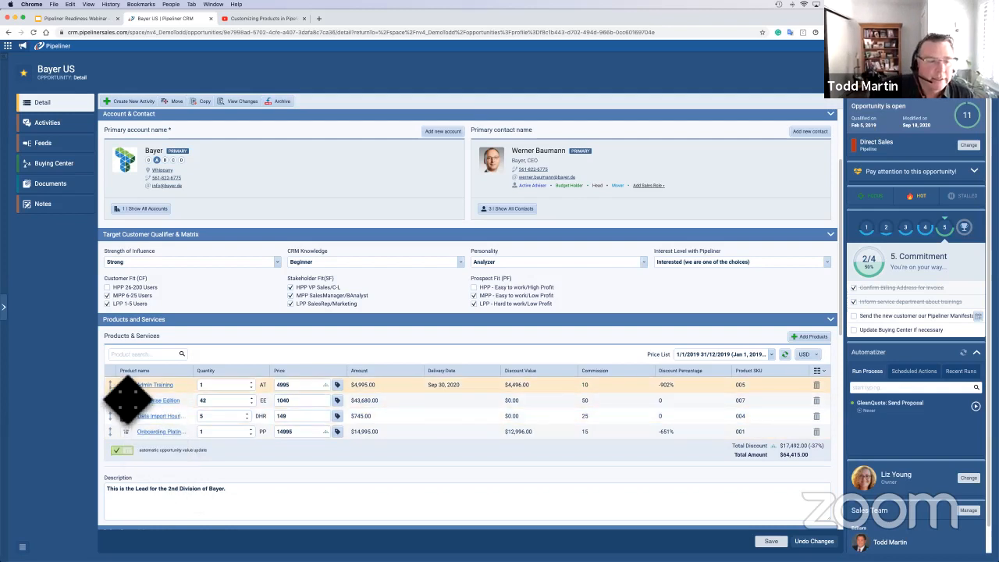
Step: Reorder the line items as Onboarding Platinum, Enterprise Edition, Admin Training and Data Import Hourly Rate
{"action": "left_click_drag", "start_coordinate": [122, 401], "coordinate": [122, 416]}
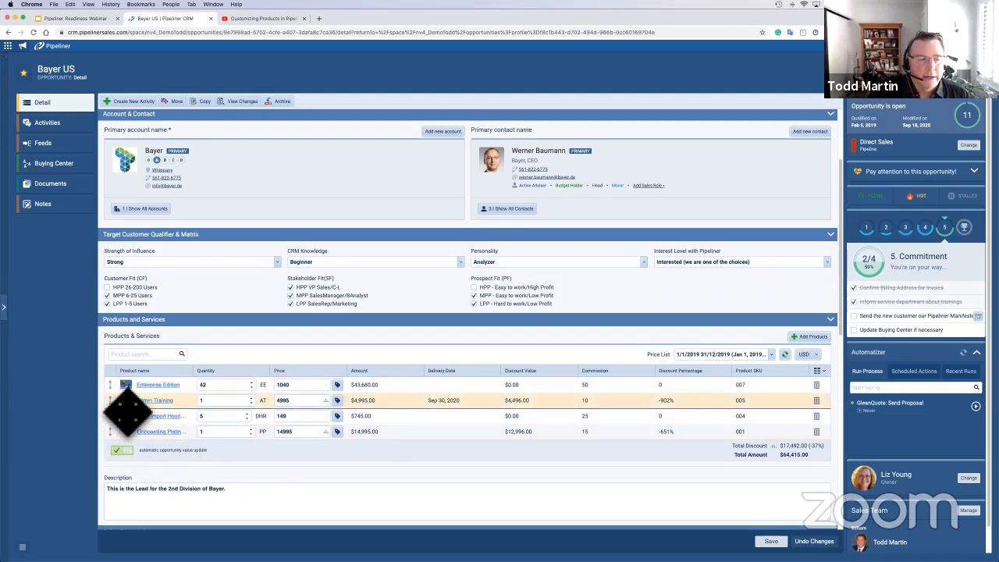
{"action": "left_click_drag", "start_coordinate": [128, 396], "coordinate": [130, 397]}
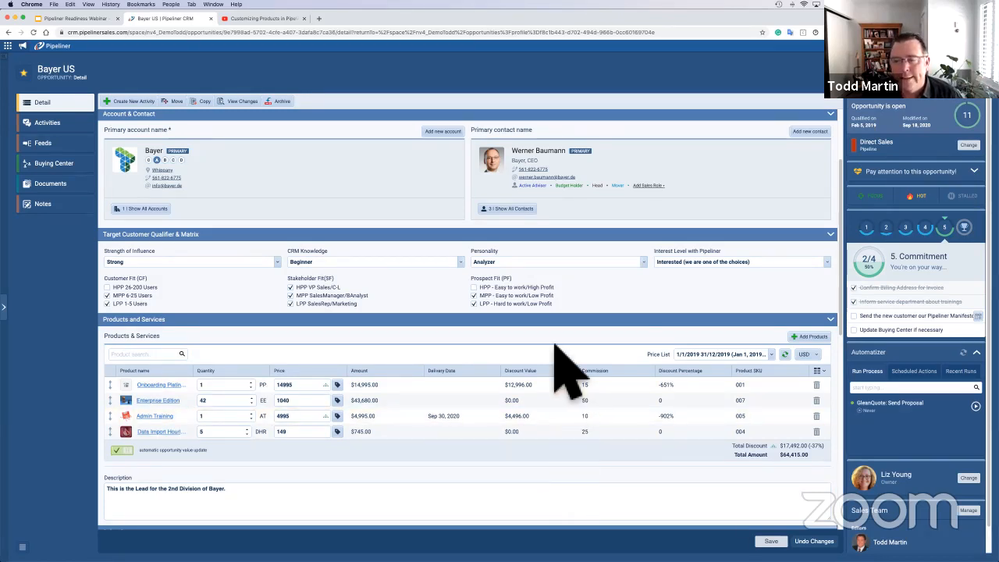
Step: Add Business Edition from the Product category to the opportunity and place it directly below the Onboarding Platinum line item
{"action": "left_click", "coordinate": [816, 338]}
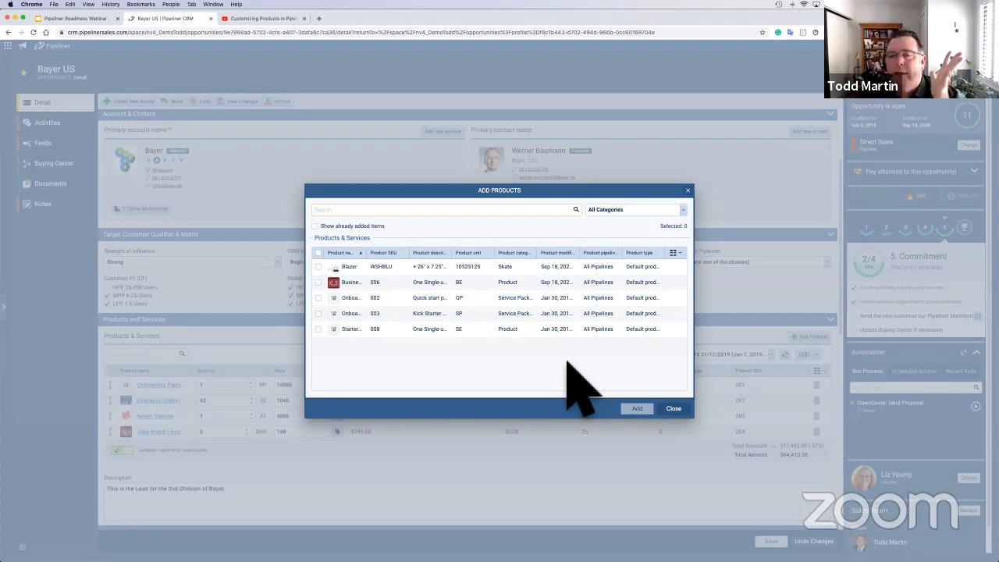
{"action": "left_click", "coordinate": [654, 223]}
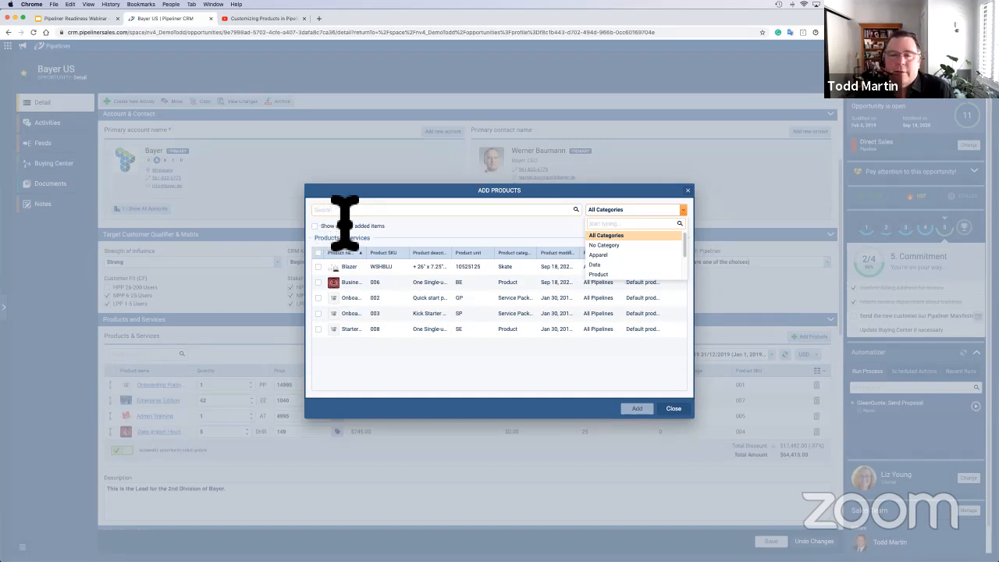
{"action": "left_click", "coordinate": [617, 275]}
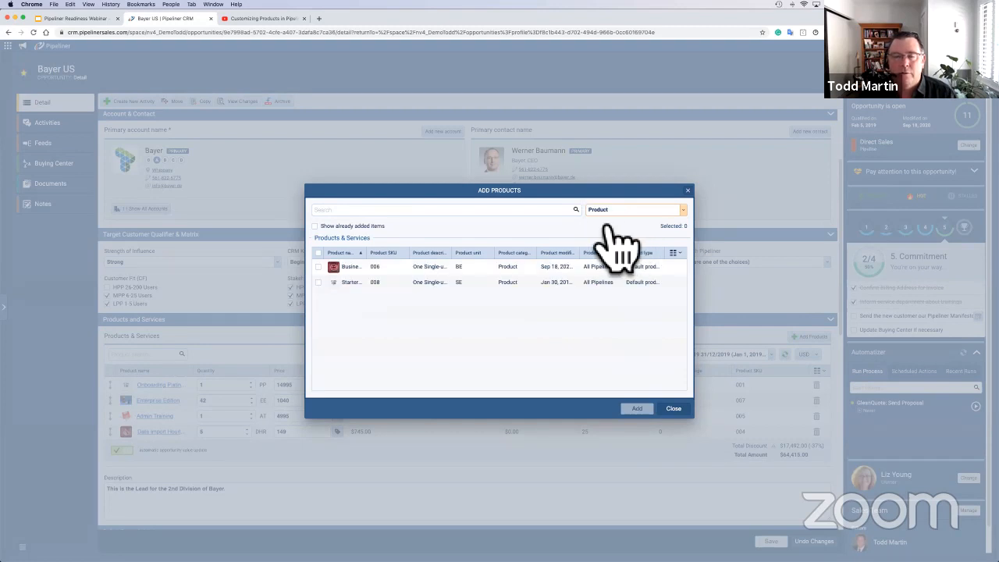
{"action": "mouse_move", "coordinate": [340, 280]}
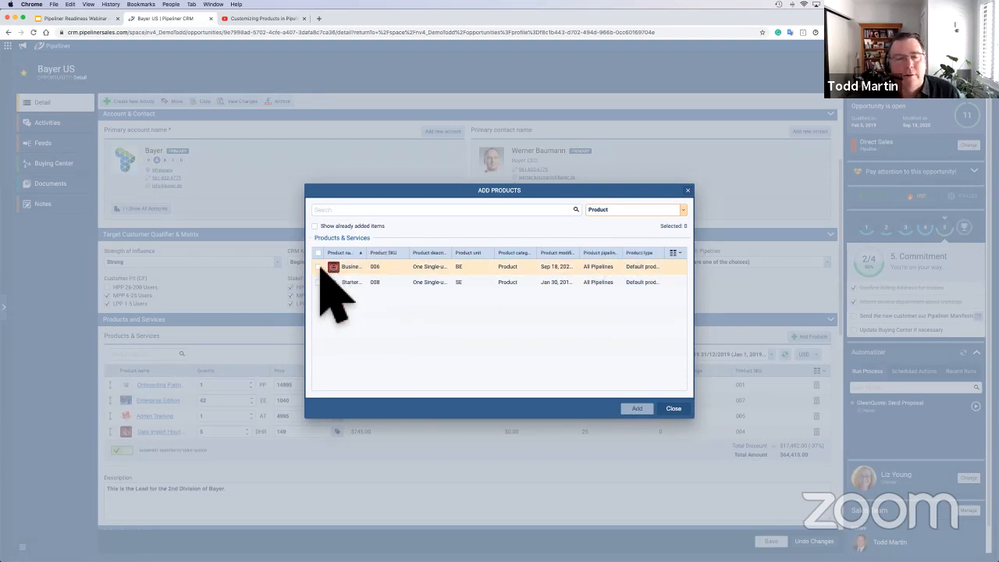
{"action": "left_click", "coordinate": [319, 267]}
{"action": "left_click", "coordinate": [628, 412]}
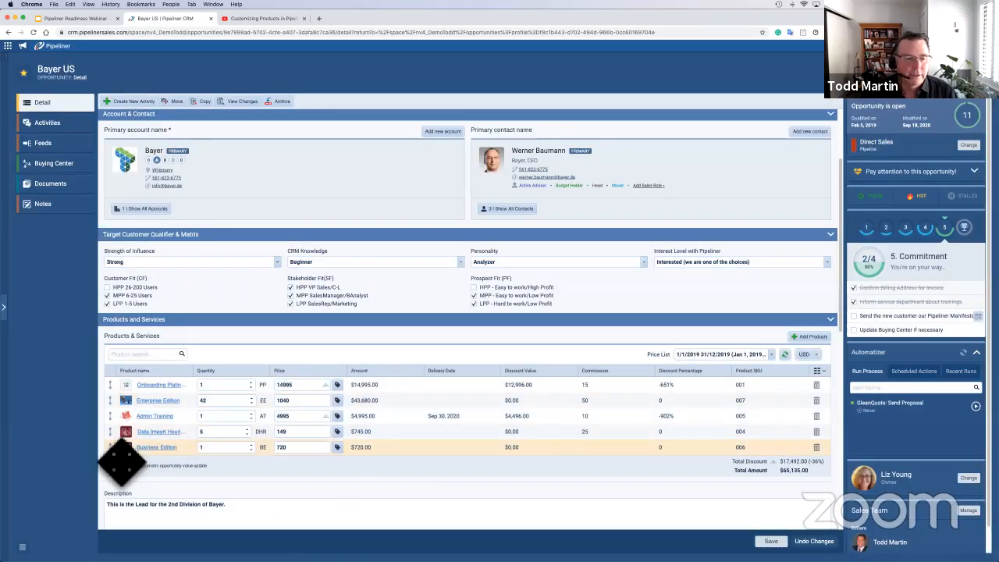
{"action": "left_click_drag", "start_coordinate": [121, 462], "coordinate": [119, 402]}
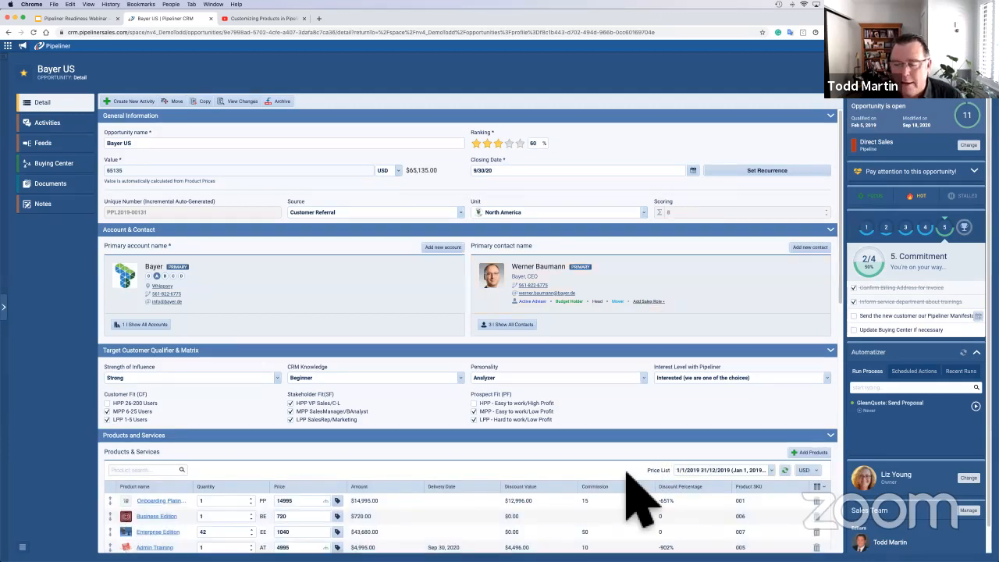
Step: Turn the automatic opportunity value update off and back on below the product line items
{"action": "scroll", "coordinate": [633, 491], "scroll_direction": "down", "scroll_amount": 2}
{"action": "scroll", "coordinate": [632, 491], "scroll_direction": "down", "scroll_amount": 1}
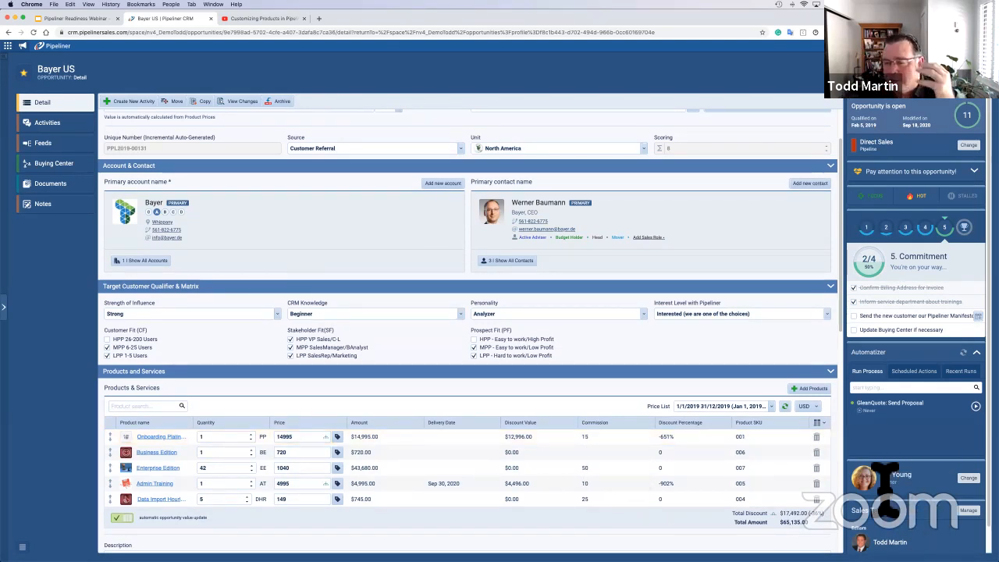
{"action": "scroll", "coordinate": [889, 516], "scroll_direction": "down", "scroll_amount": 1}
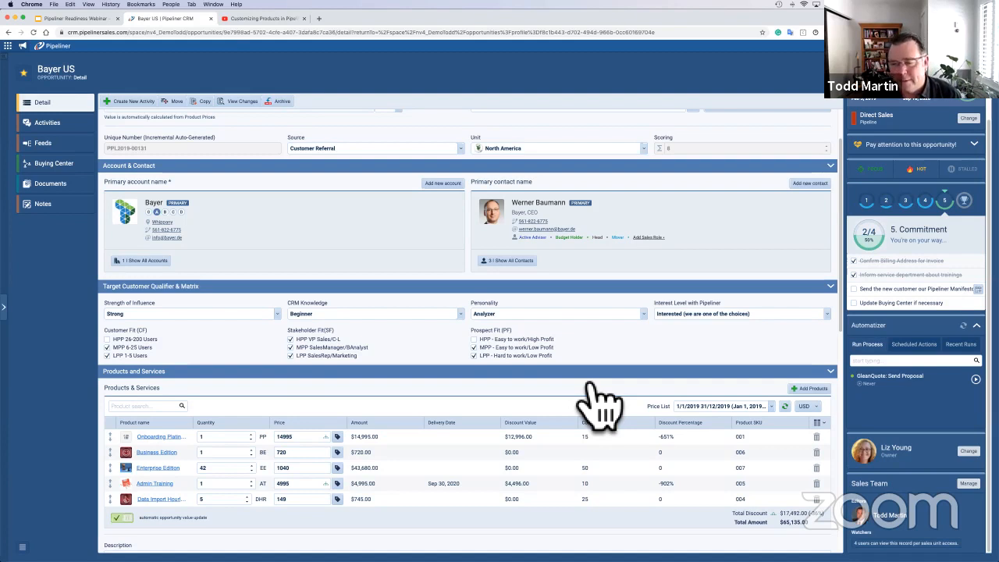
{"action": "scroll", "coordinate": [601, 406], "scroll_direction": "down", "scroll_amount": 2}
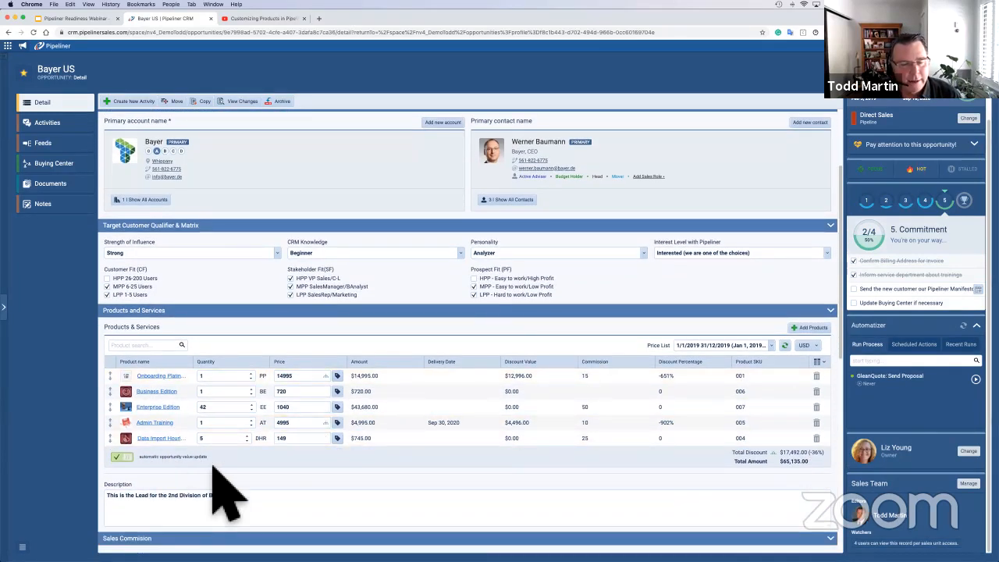
{"action": "left_click", "coordinate": [128, 458]}
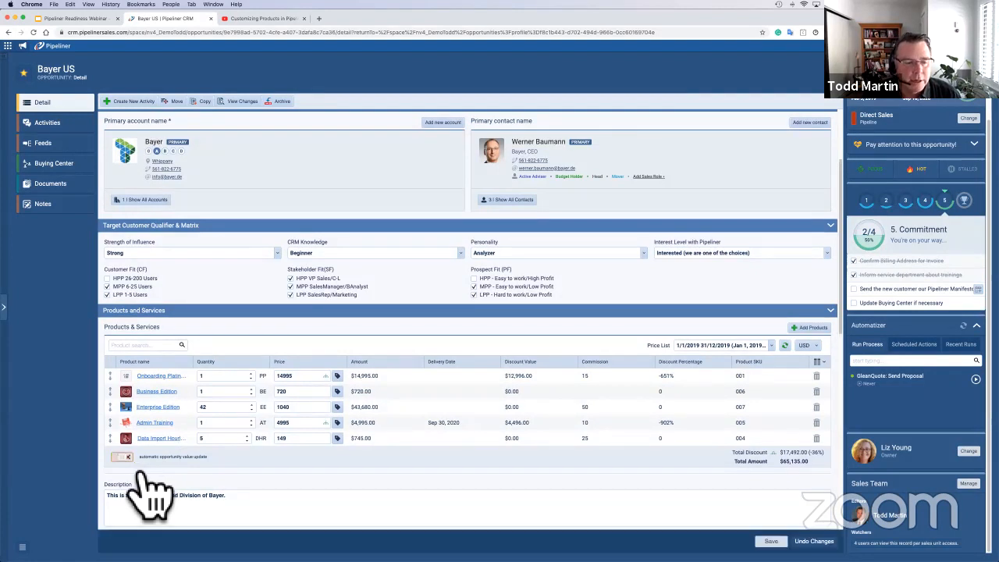
{"action": "left_click", "coordinate": [125, 457]}
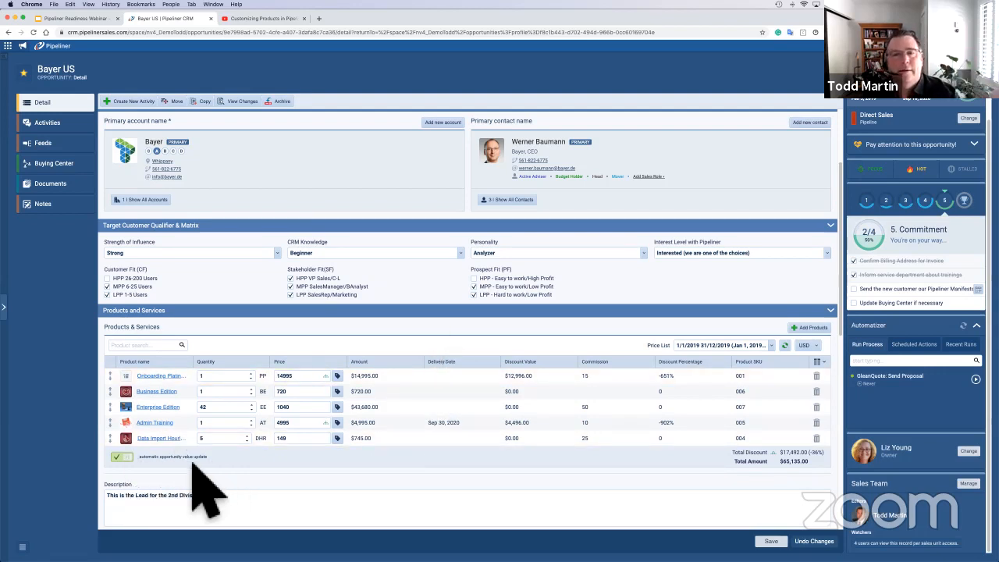
Step: Apply a 6% discount to the Enterprise Edition line item's price in the opportunity
{"action": "scroll", "coordinate": [312, 478], "scroll_direction": "up", "scroll_amount": 4}
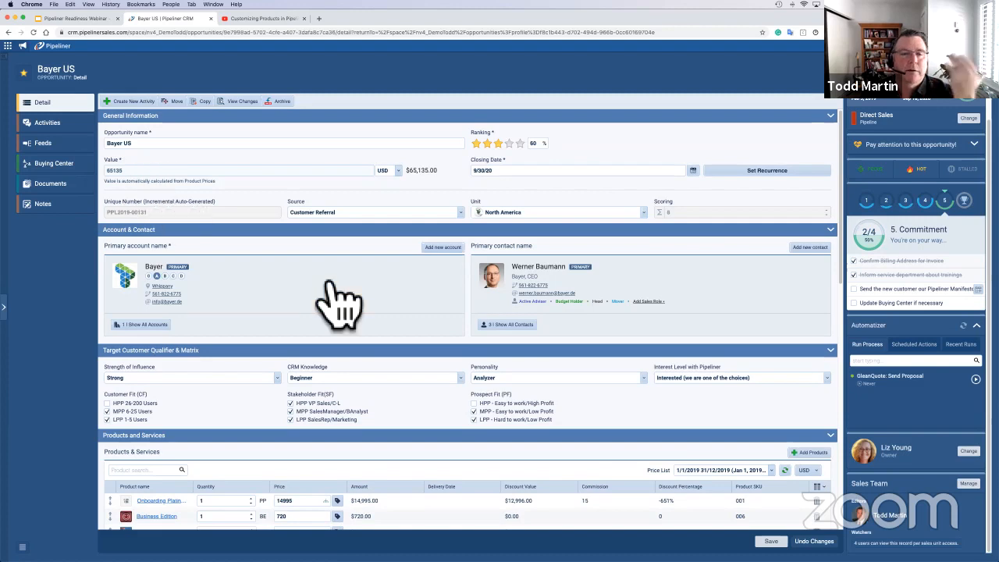
{"action": "scroll", "coordinate": [340, 305], "scroll_direction": "down", "scroll_amount": 5}
{"action": "scroll", "coordinate": [375, 273], "scroll_direction": "up", "scroll_amount": 1}
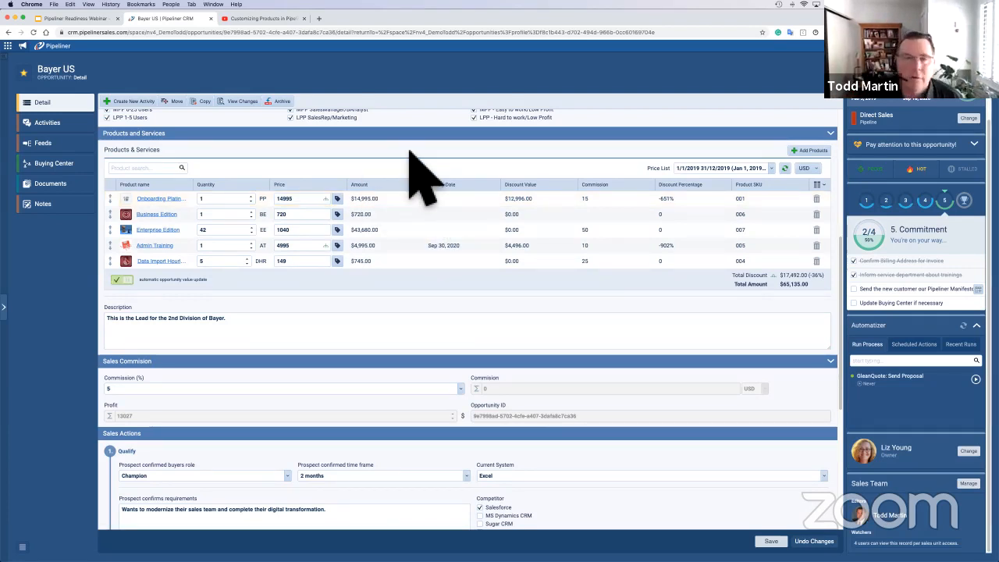
{"action": "left_click", "coordinate": [337, 230]}
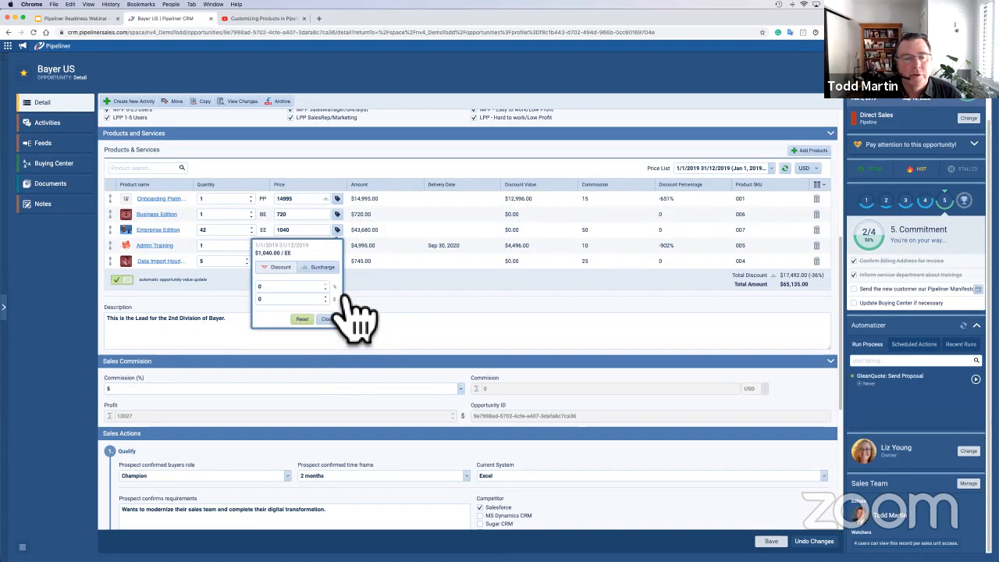
{"action": "left_click", "coordinate": [326, 285]}
{"action": "left_click", "coordinate": [326, 285]}
{"action": "left_click", "coordinate": [325, 285]}
{"action": "left_click", "coordinate": [325, 285]}
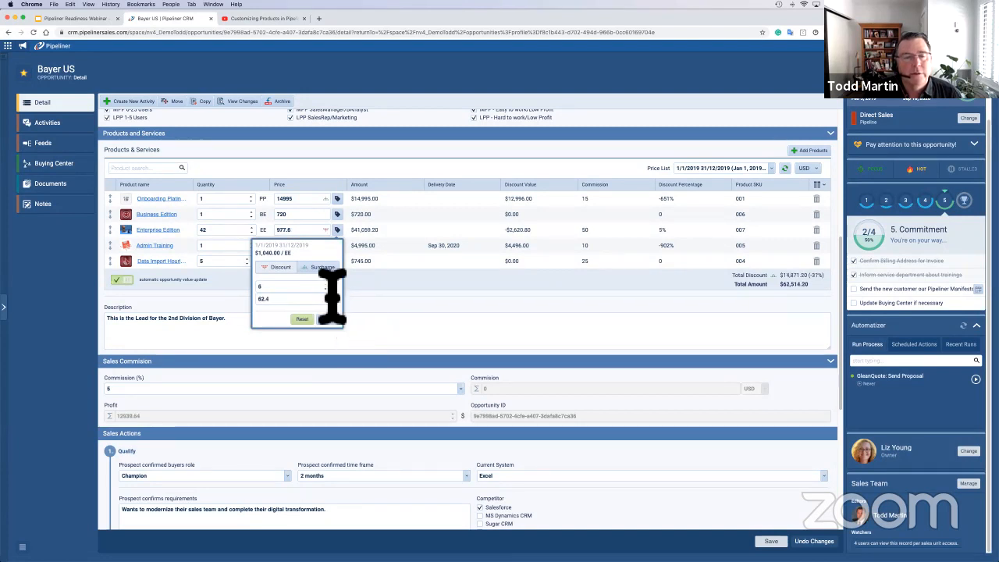
{"action": "left_click", "coordinate": [325, 288]}
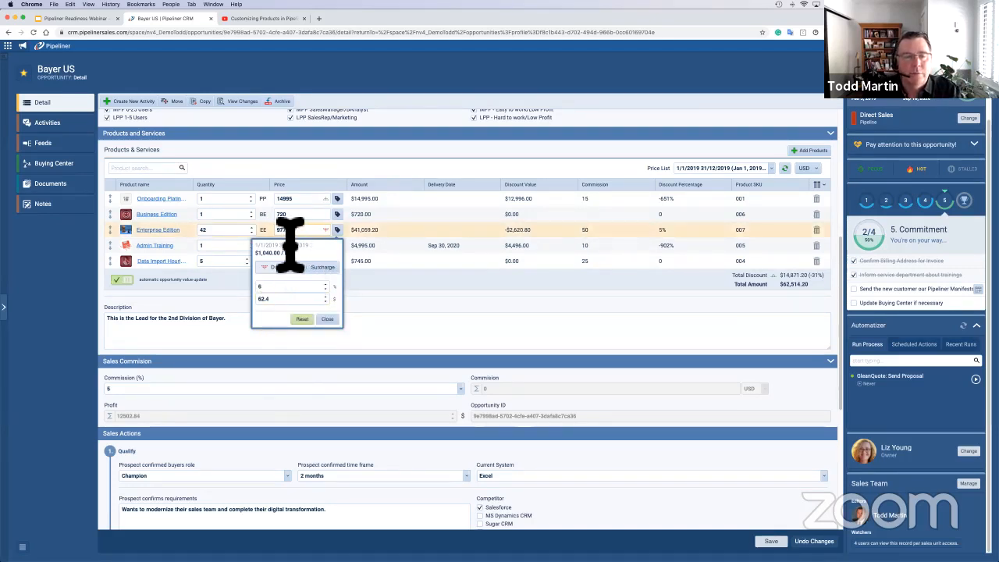
{"action": "left_click", "coordinate": [327, 319]}
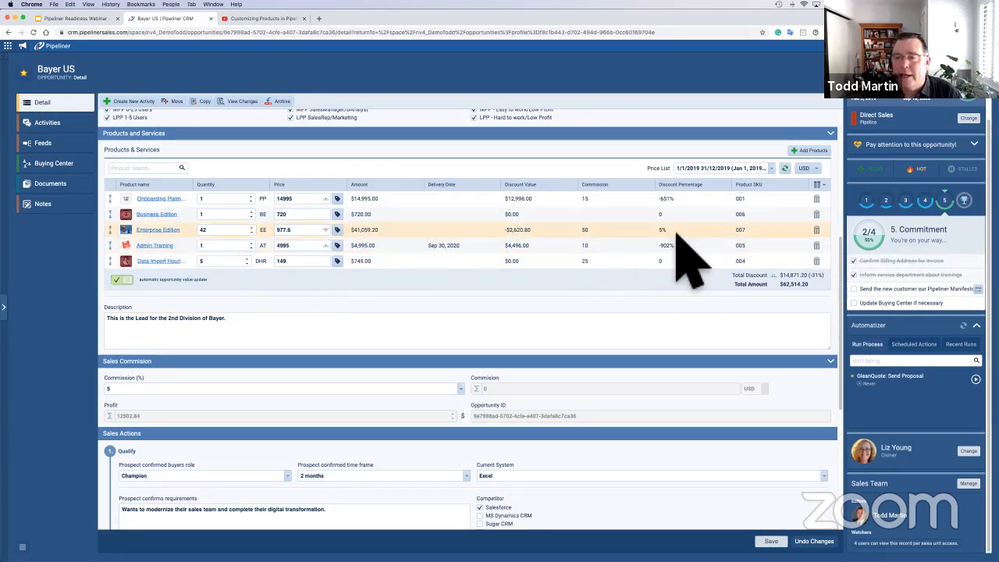
Step: Add the Product unit column to the opportunity's product line items table and close the opportunity
{"action": "left_click", "coordinate": [819, 185]}
{"action": "scroll", "coordinate": [816, 322], "scroll_direction": "down", "scroll_amount": 5}
{"action": "scroll", "coordinate": [821, 319], "scroll_direction": "down", "scroll_amount": 2}
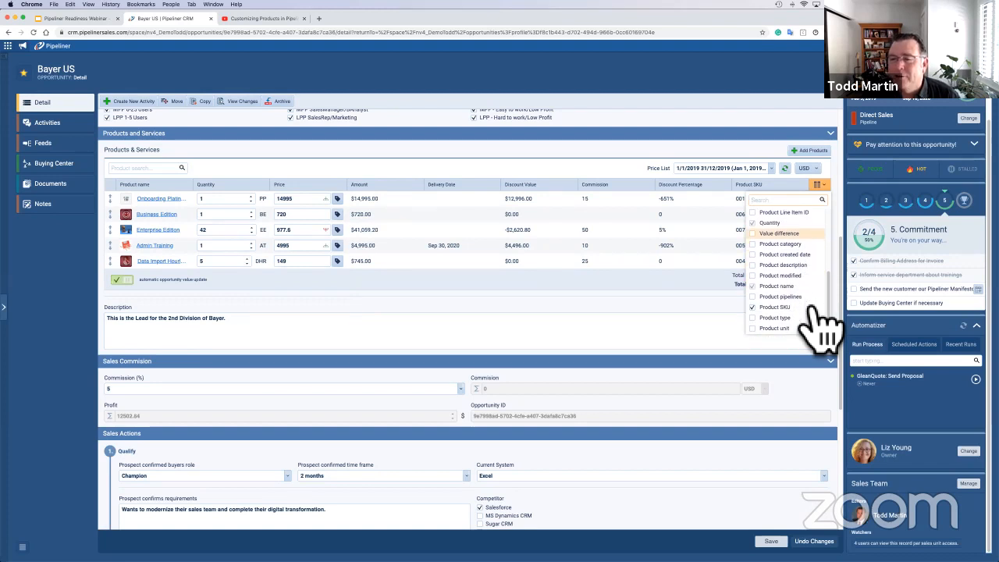
{"action": "left_click", "coordinate": [773, 328]}
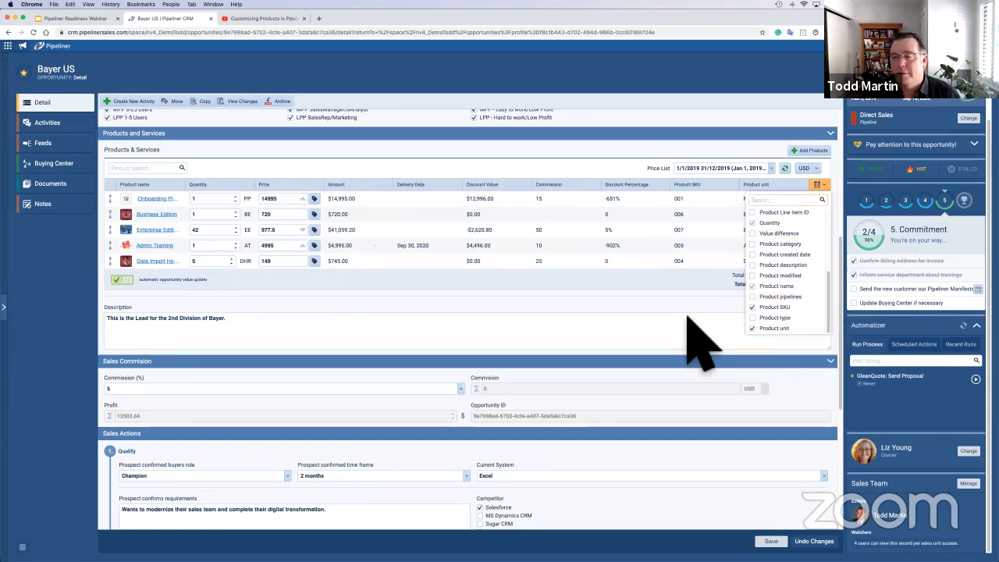
{"action": "left_click", "coordinate": [616, 311]}
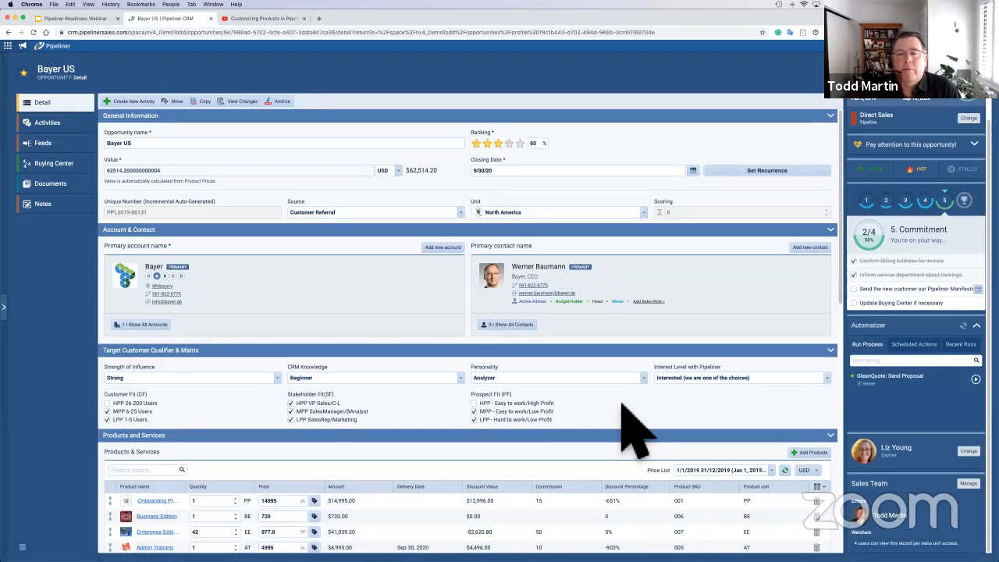
{"action": "scroll", "coordinate": [636, 429], "scroll_direction": "down", "scroll_amount": 3}
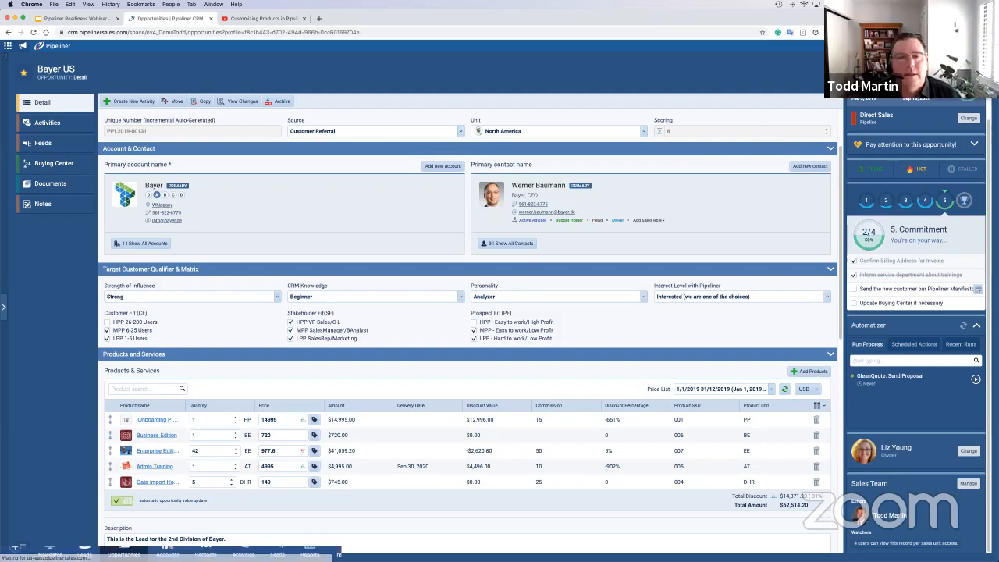
{"action": "left_click", "coordinate": [984, 72]}
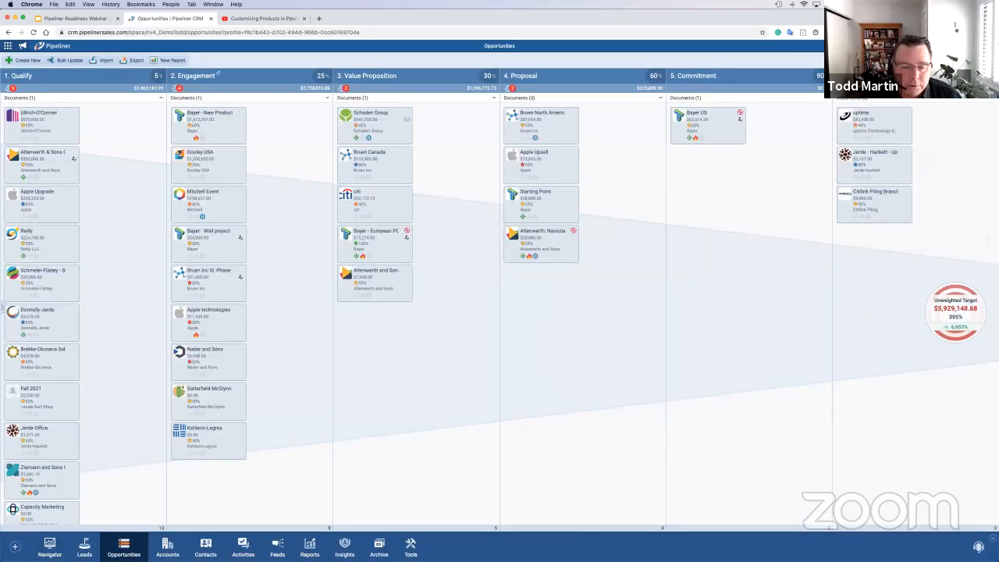
Step: Create a Standard Table report for the Products and Services entity, named with the opportunity owner's first name in possessive form followed by Products
{"action": "left_click", "coordinate": [310, 546]}
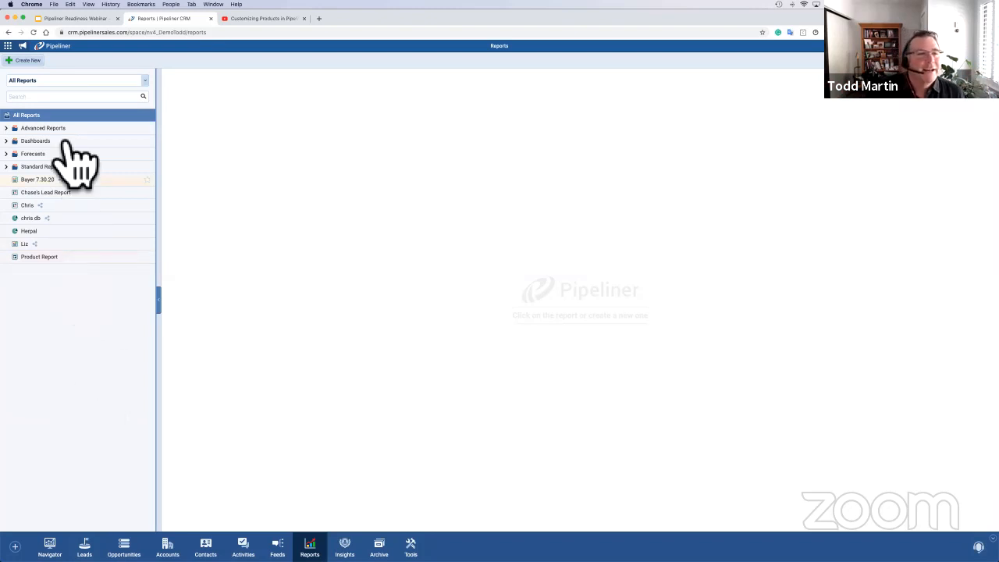
{"action": "left_click", "coordinate": [33, 61]}
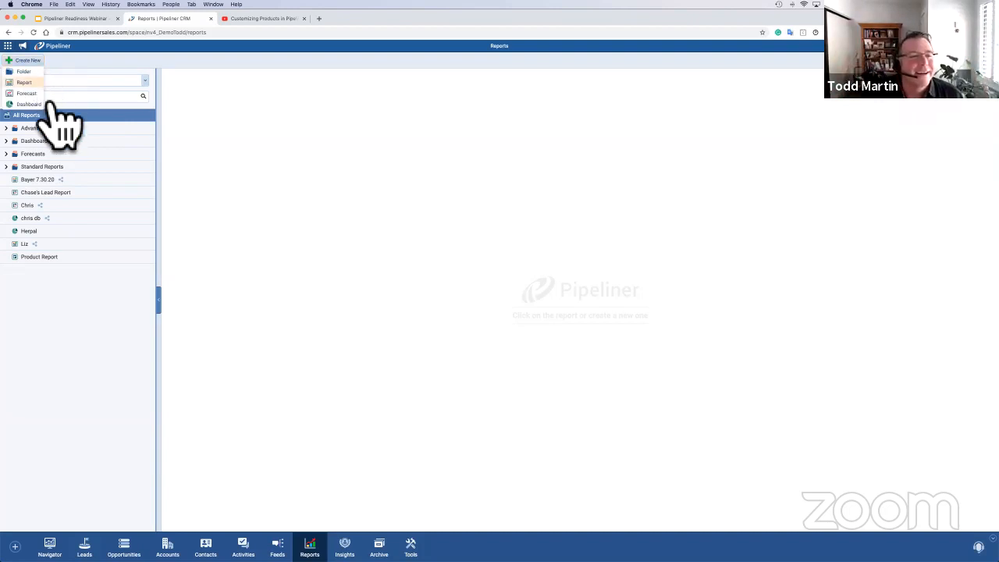
{"action": "left_click", "coordinate": [24, 82]}
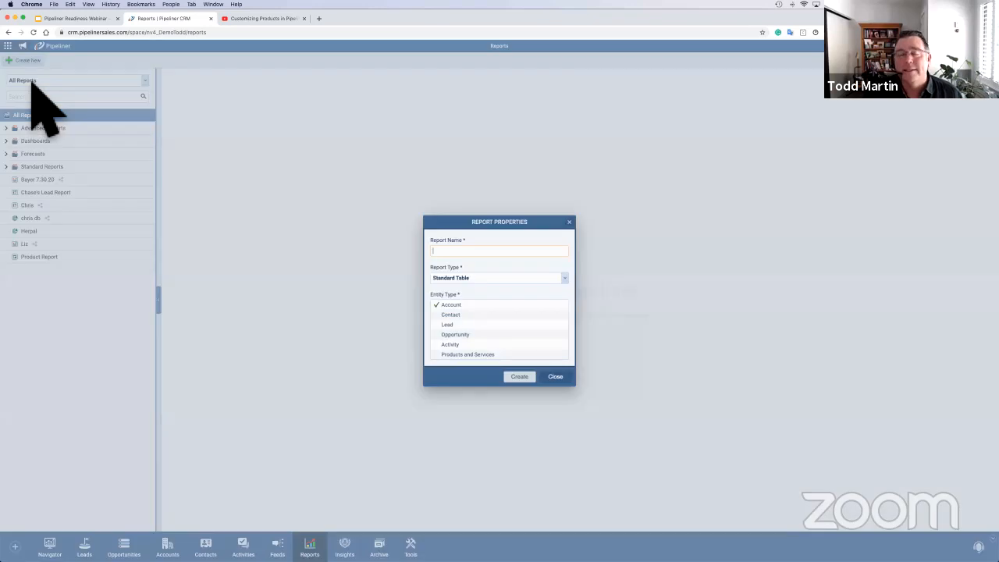
{"action": "left_click", "coordinate": [473, 250]}
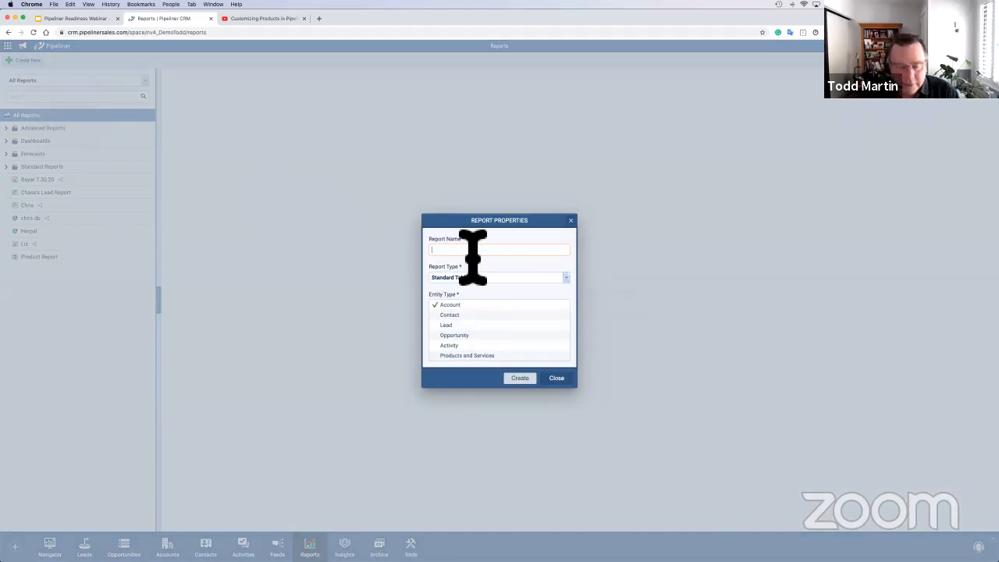
{"action": "type", "text": "Liz's "}
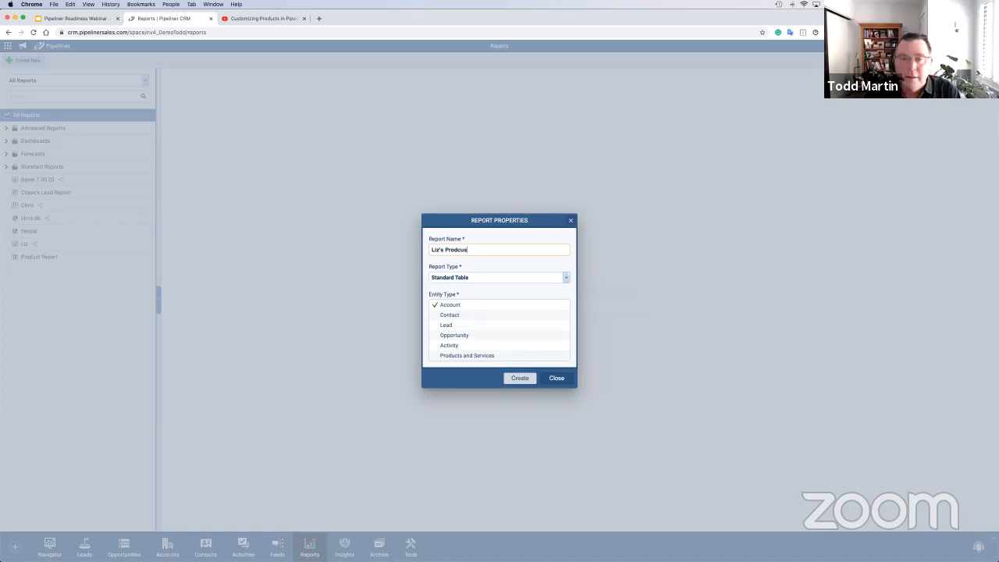
{"action": "type", "text": "Prodcus"}
{"action": "key", "text": "BackSpace"}
{"action": "key", "text": "BackSpace"}
{"action": "key", "text": "BackSpace"}
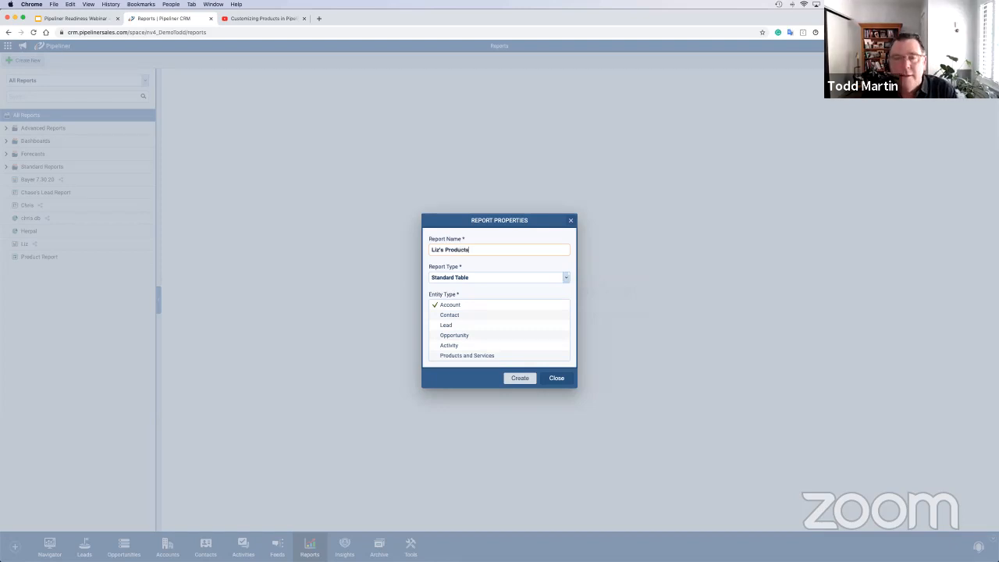
{"action": "left_click", "coordinate": [468, 355]}
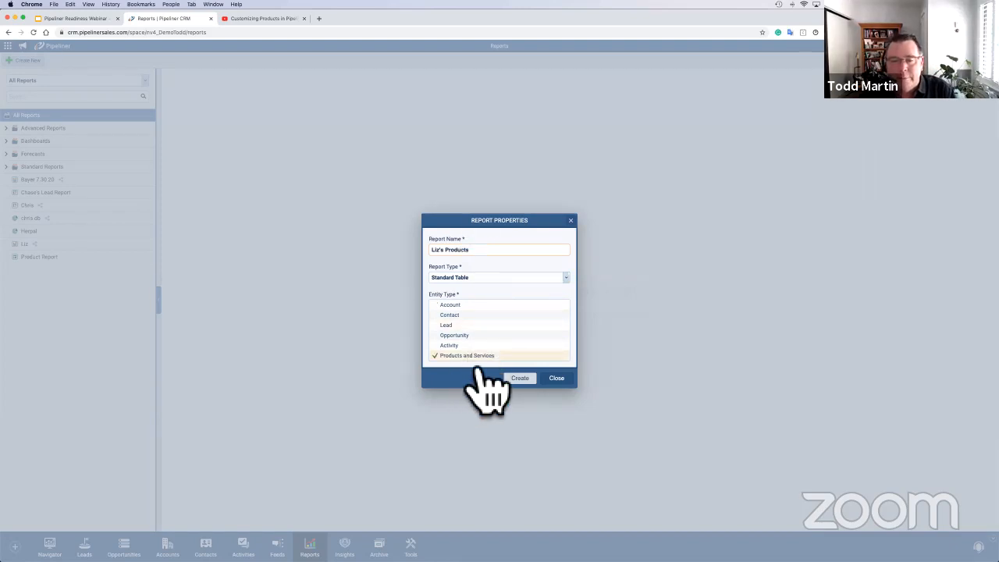
{"action": "left_click", "coordinate": [524, 377]}
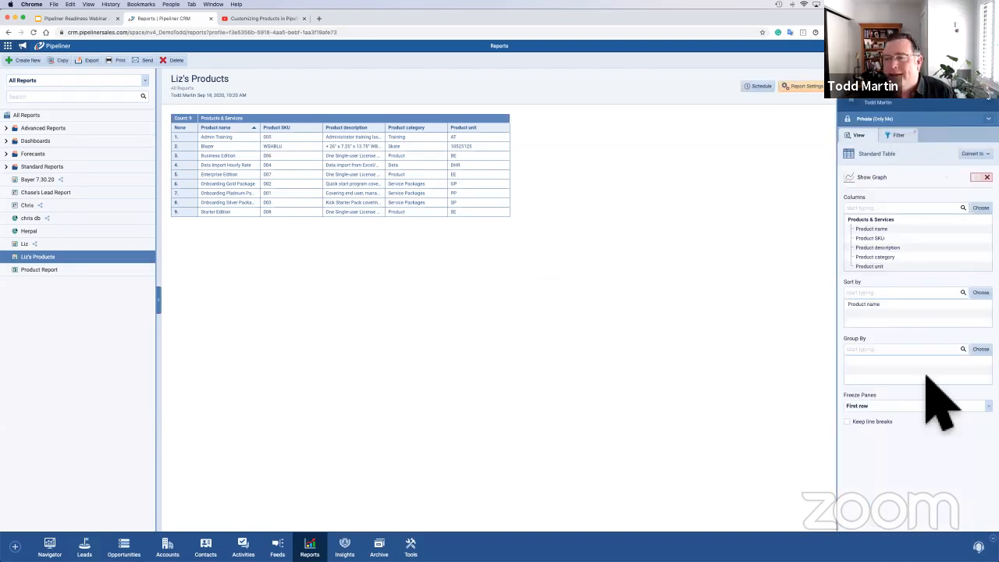
Step: Add the Product pipelines and Commission (%) columns to the new product report
{"action": "left_click", "coordinate": [906, 208]}
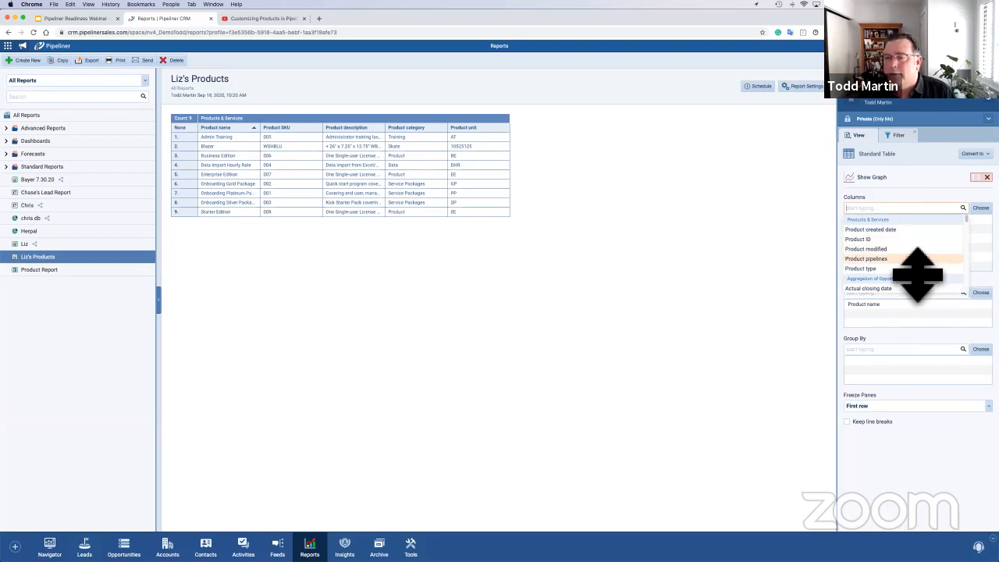
{"action": "left_click", "coordinate": [921, 258]}
{"action": "left_click", "coordinate": [889, 208]}
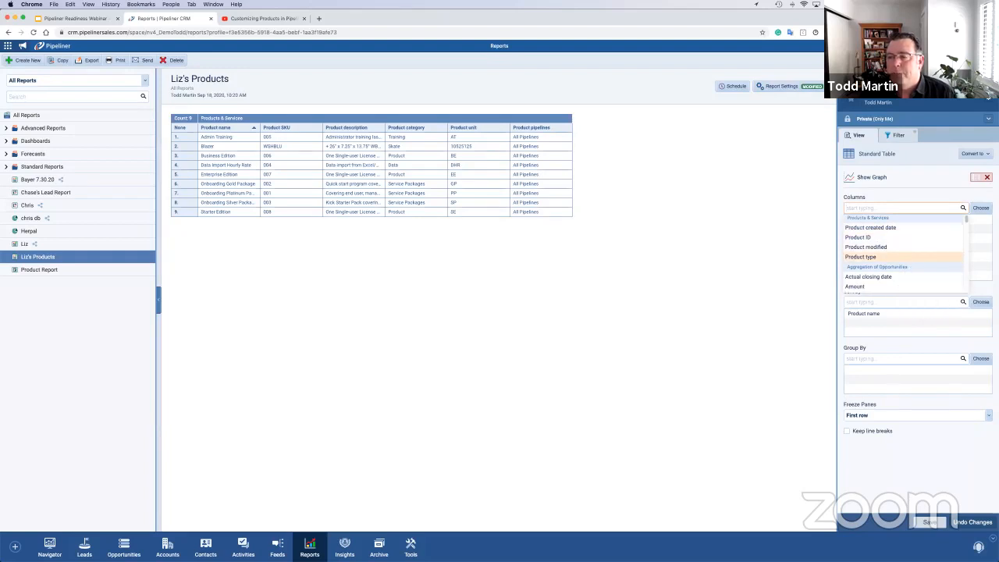
{"action": "scroll", "coordinate": [929, 269], "scroll_direction": "down", "scroll_amount": 5}
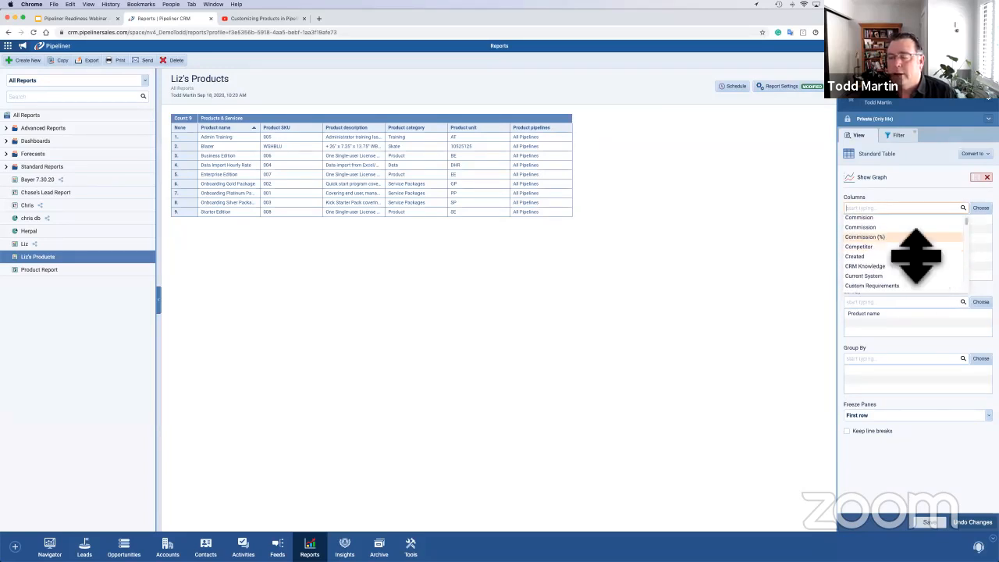
{"action": "left_click", "coordinate": [919, 237]}
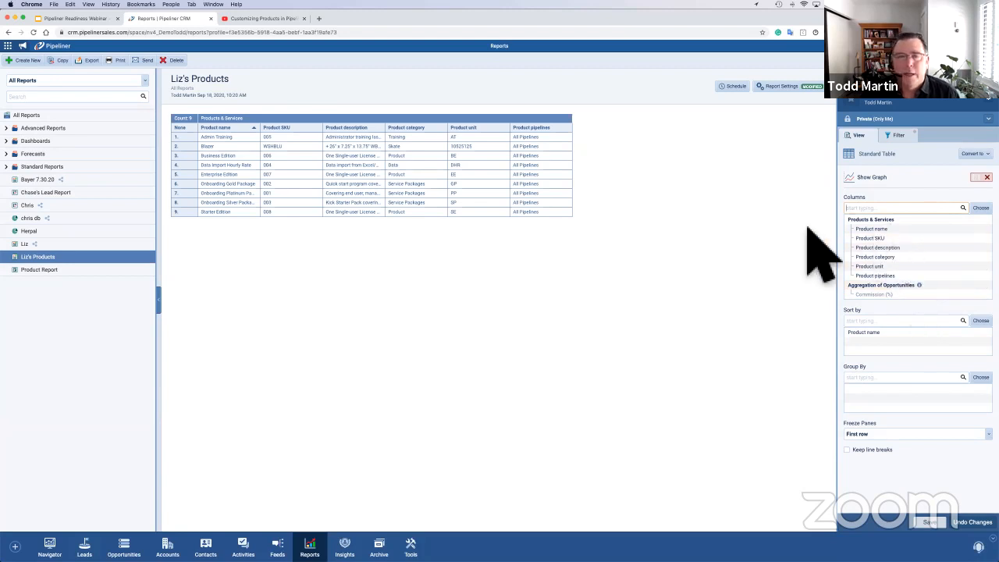
Step: Group the report by Product category, turn on its graph, and save the report
{"action": "left_click", "coordinate": [887, 382]}
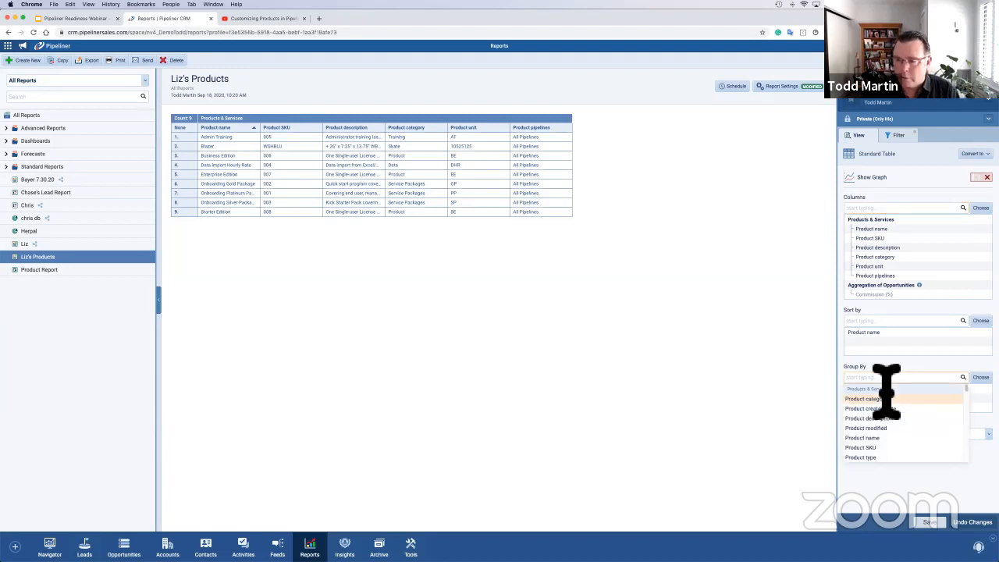
{"action": "left_click", "coordinate": [874, 400]}
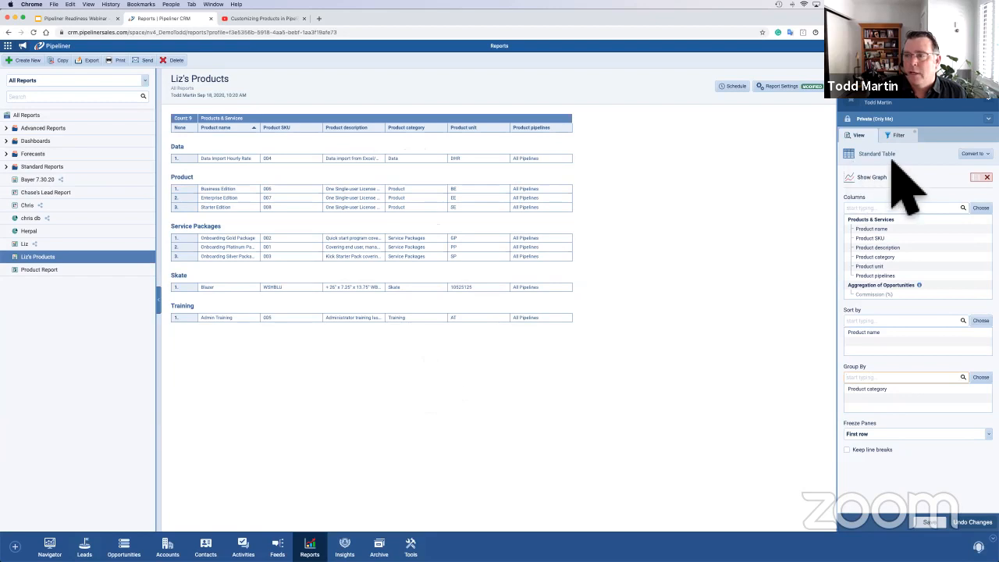
{"action": "left_click", "coordinate": [981, 177]}
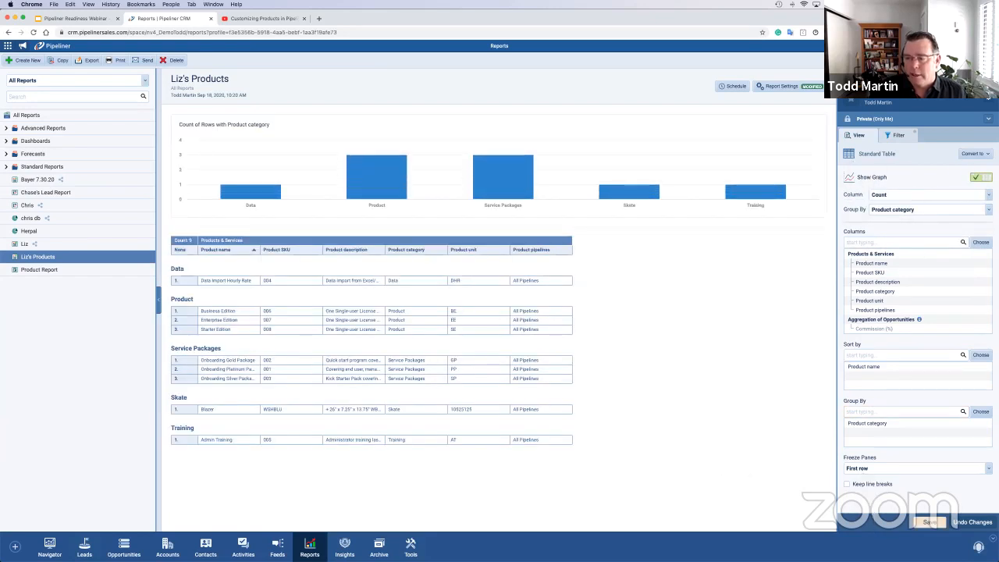
{"action": "left_click", "coordinate": [928, 522]}
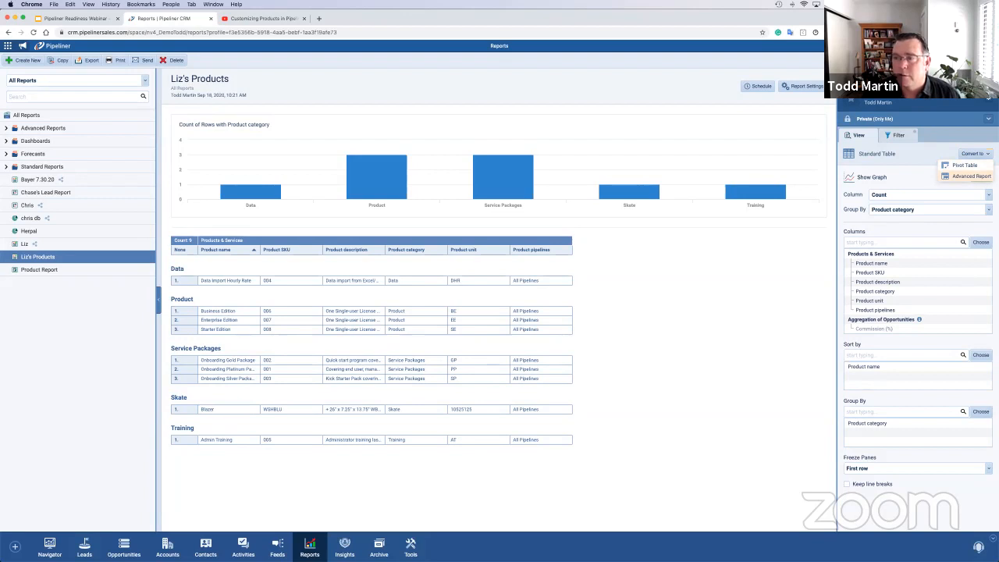
Step: Convert the report to a Pivot Table, view its Advanced Report builder, and save the modifications when switching to Product Report
{"action": "left_click", "coordinate": [965, 164]}
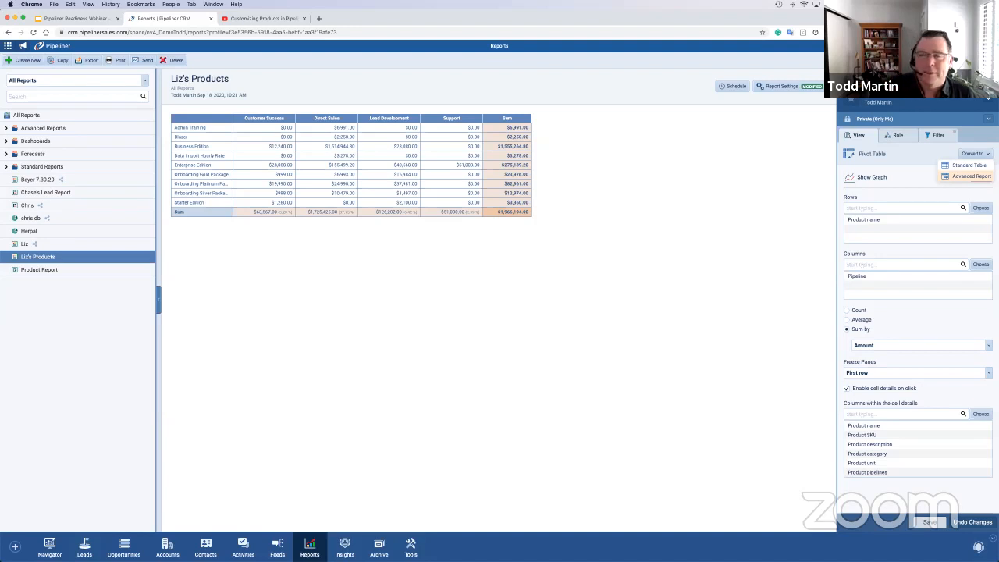
{"action": "left_click", "coordinate": [971, 177]}
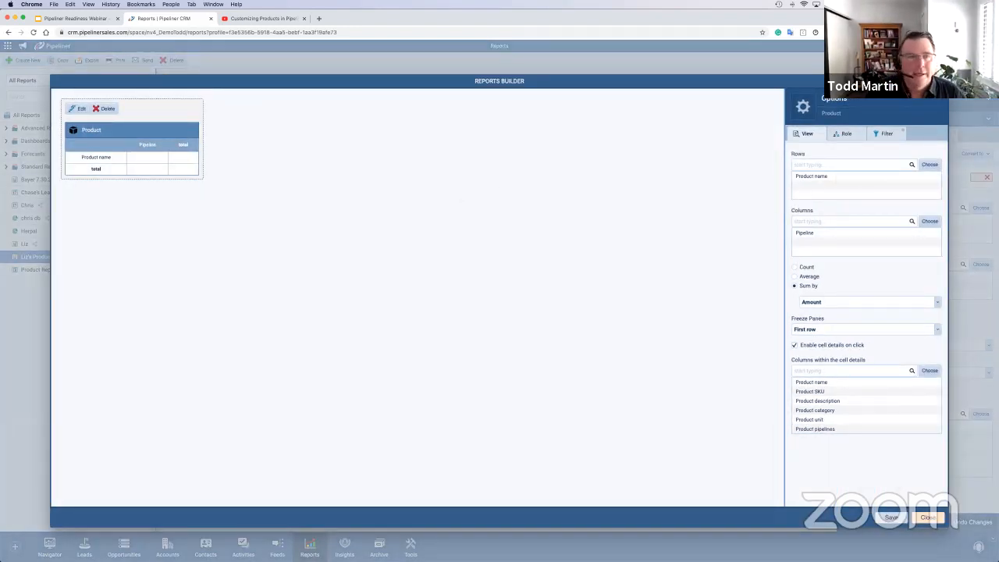
{"action": "left_click", "coordinate": [927, 518]}
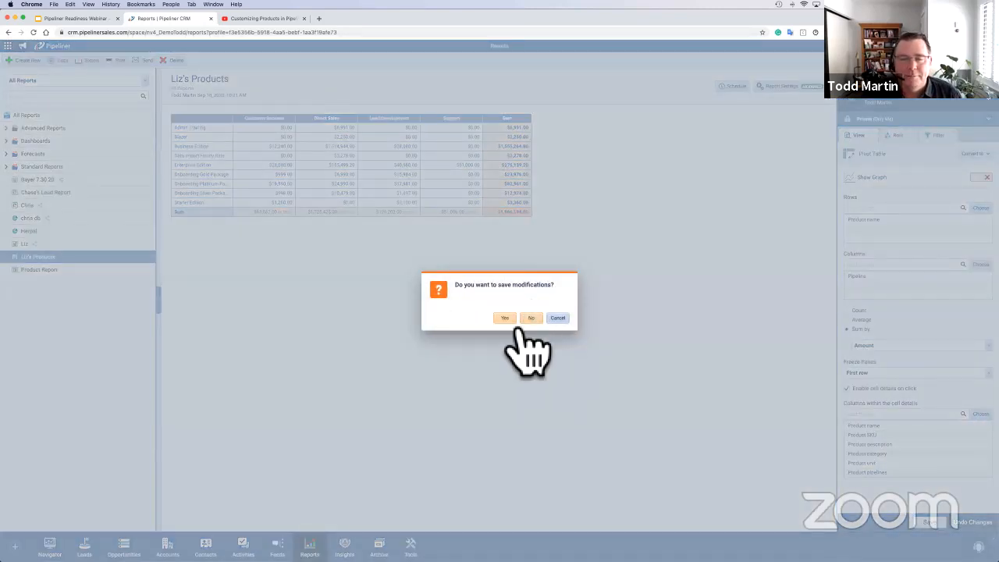
{"action": "left_click", "coordinate": [505, 317]}
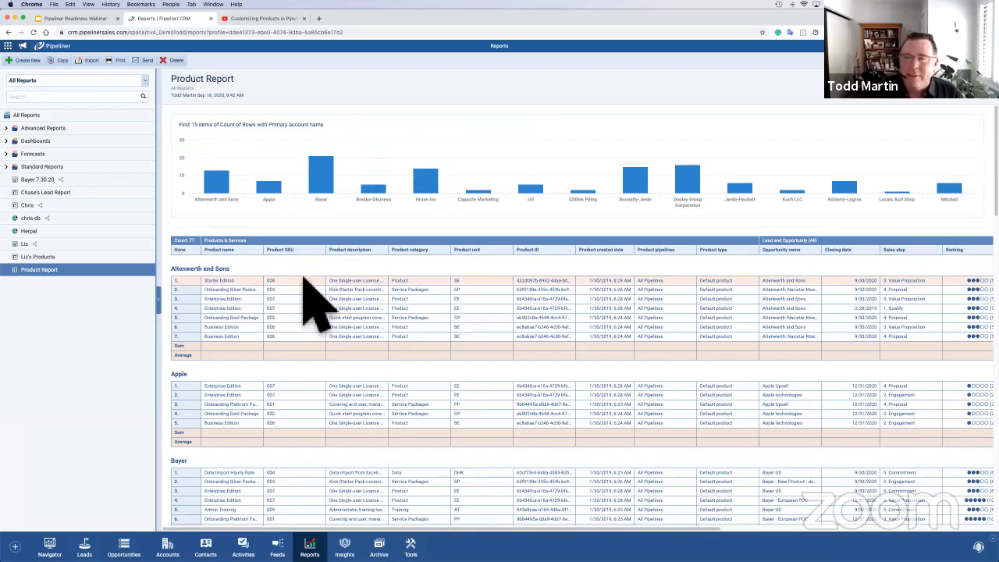
Step: Hide the report list and add Product category as a second grouping in Product Report
{"action": "left_click", "coordinate": [160, 305]}
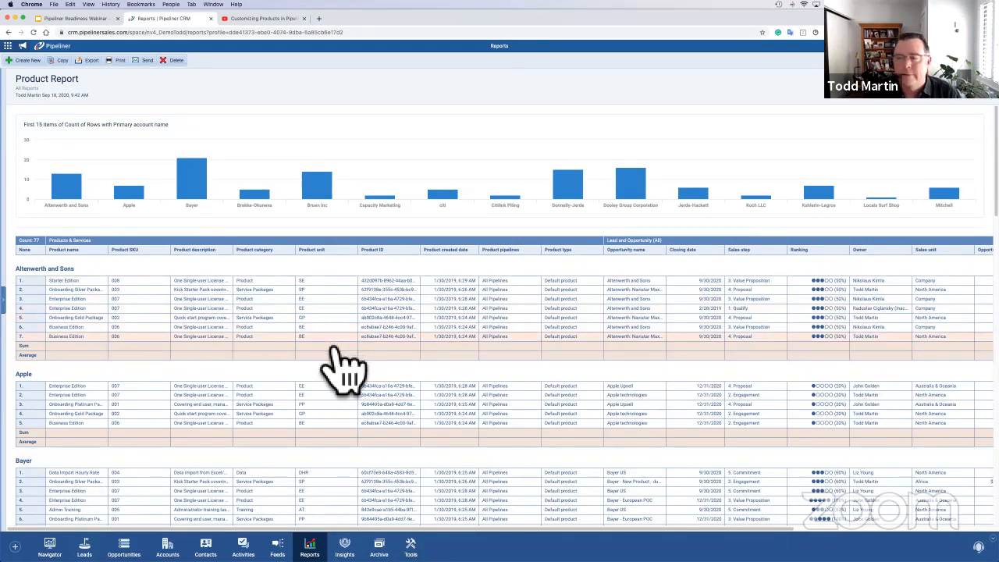
{"action": "left_click", "coordinate": [966, 86]}
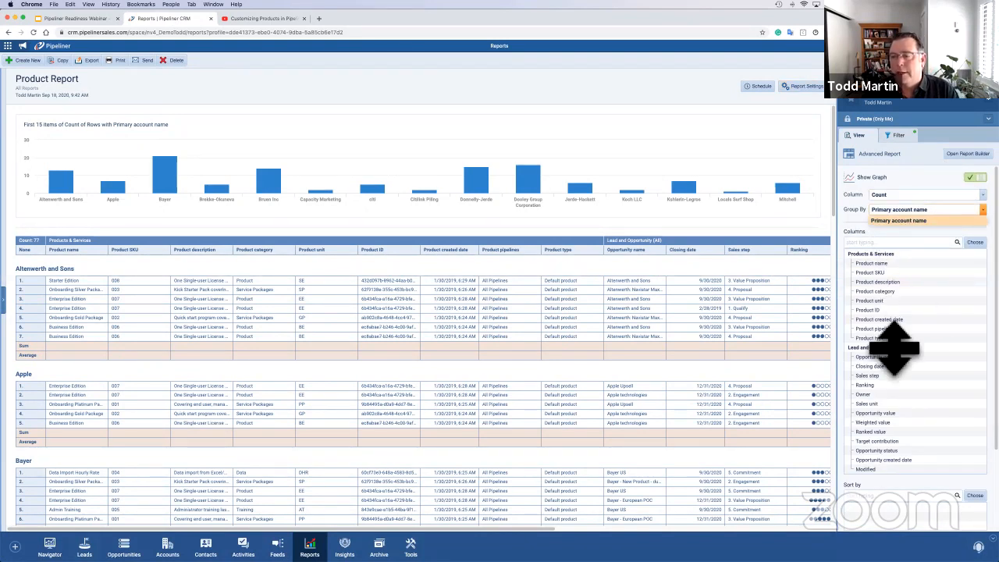
{"action": "scroll", "coordinate": [895, 347], "scroll_direction": "down", "scroll_amount": 3}
{"action": "left_click", "coordinate": [898, 457]}
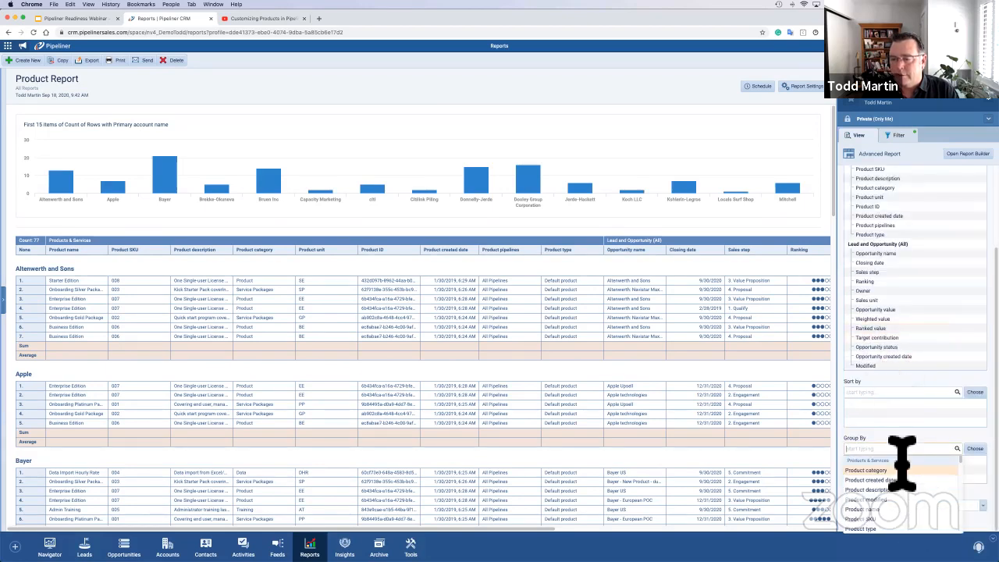
{"action": "left_click", "coordinate": [890, 473]}
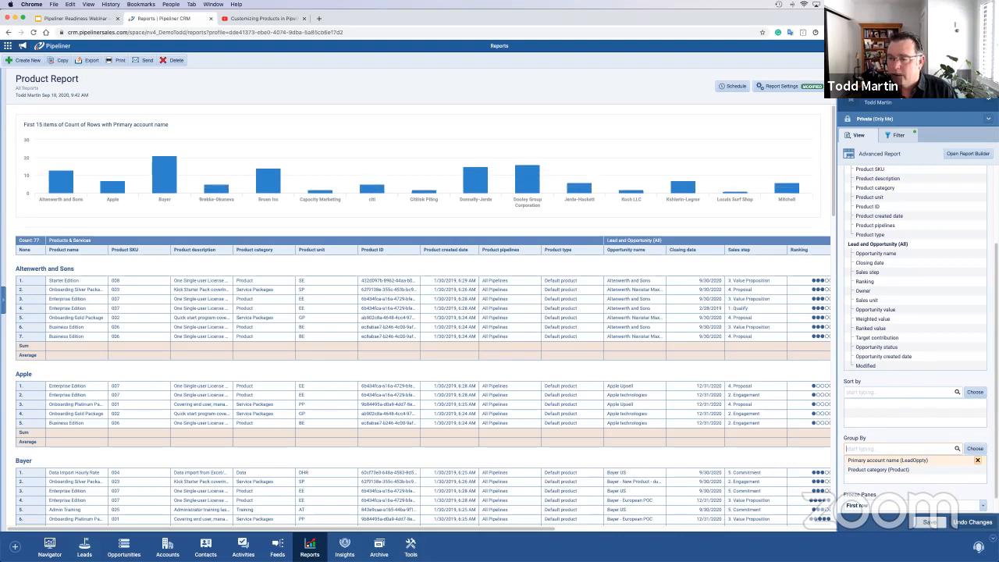
Step: Remove the Primary account name grouping from Product Report and look through the rows grouped by Product category
{"action": "left_click", "coordinate": [977, 460]}
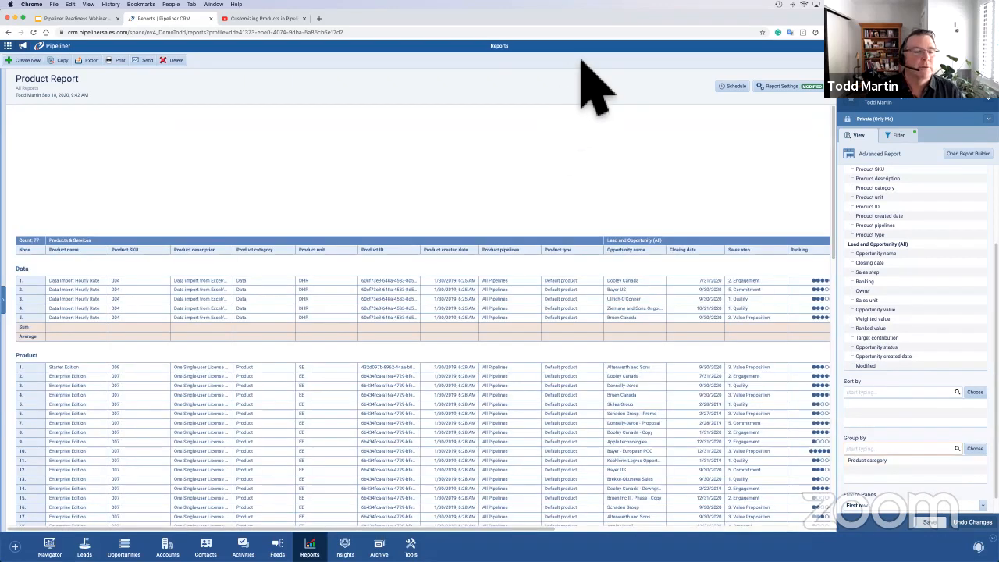
{"action": "mouse_move", "coordinate": [272, 186]}
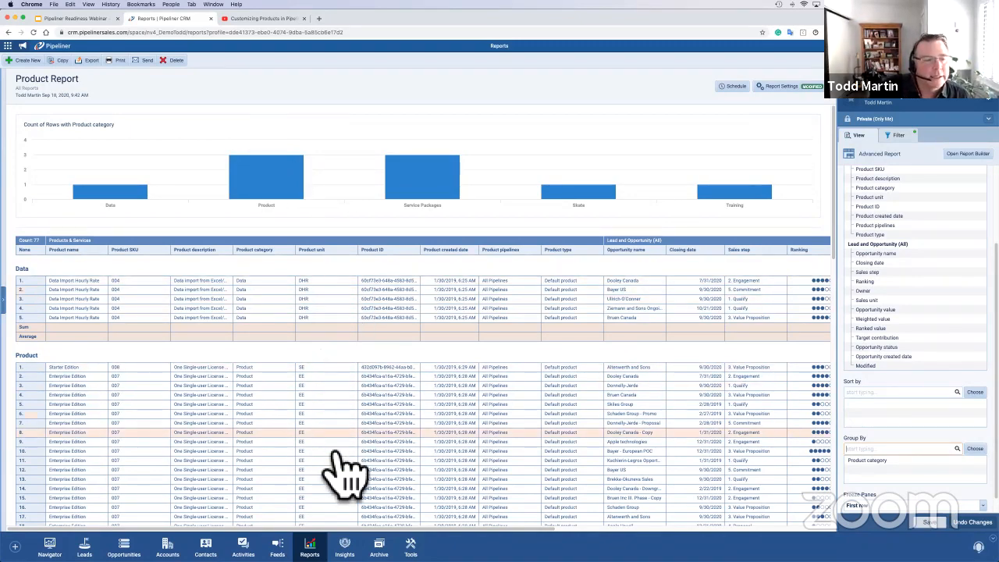
{"action": "scroll", "coordinate": [346, 409], "scroll_direction": "down", "scroll_amount": 5}
{"action": "scroll", "coordinate": [337, 453], "scroll_direction": "down", "scroll_amount": 3}
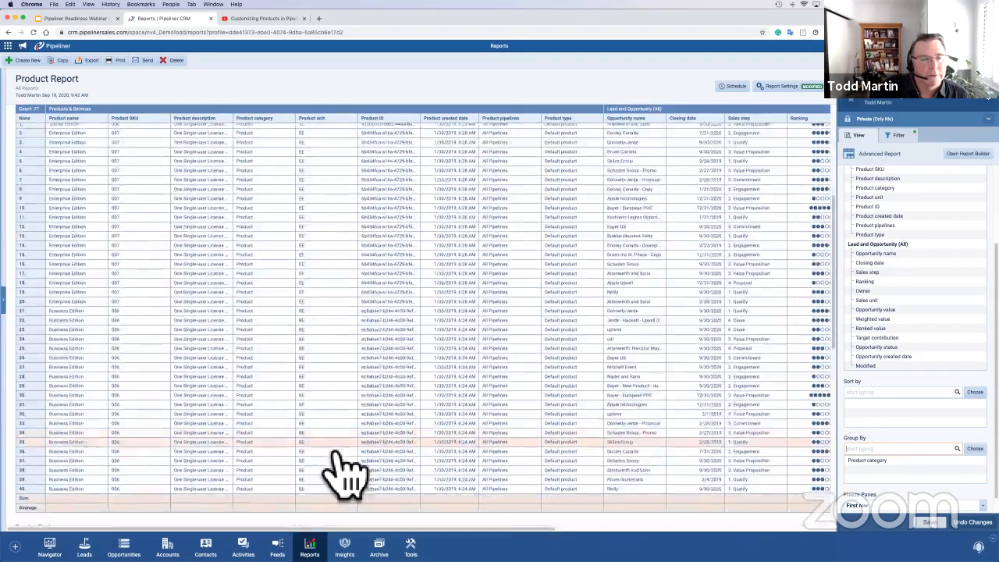
{"action": "scroll", "coordinate": [336, 391], "scroll_direction": "up", "scroll_amount": 7}
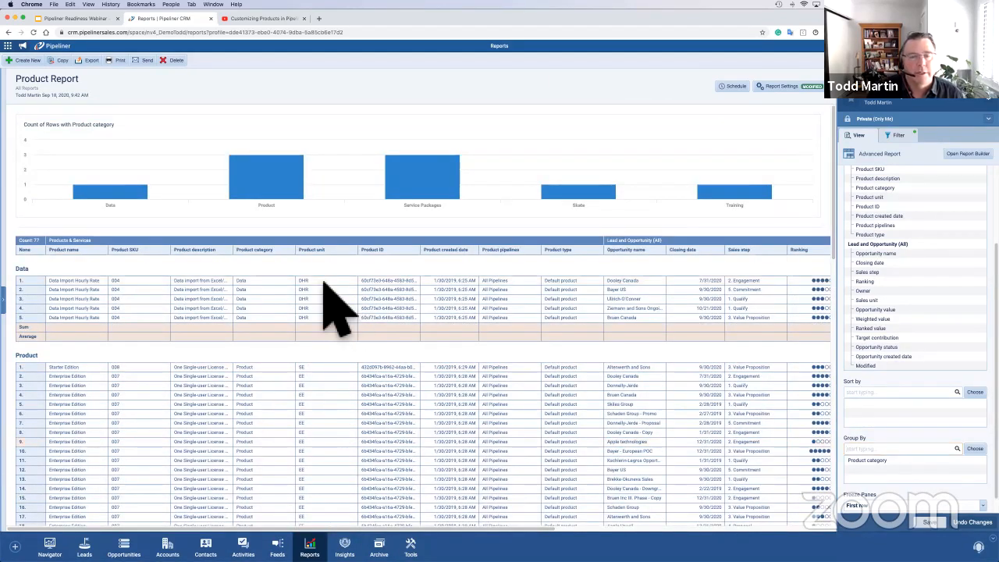
Step: View the details of the Data Import Hourly Rate product, close them, and discard the report's unsaved changes
{"action": "double_click", "coordinate": [325, 285]}
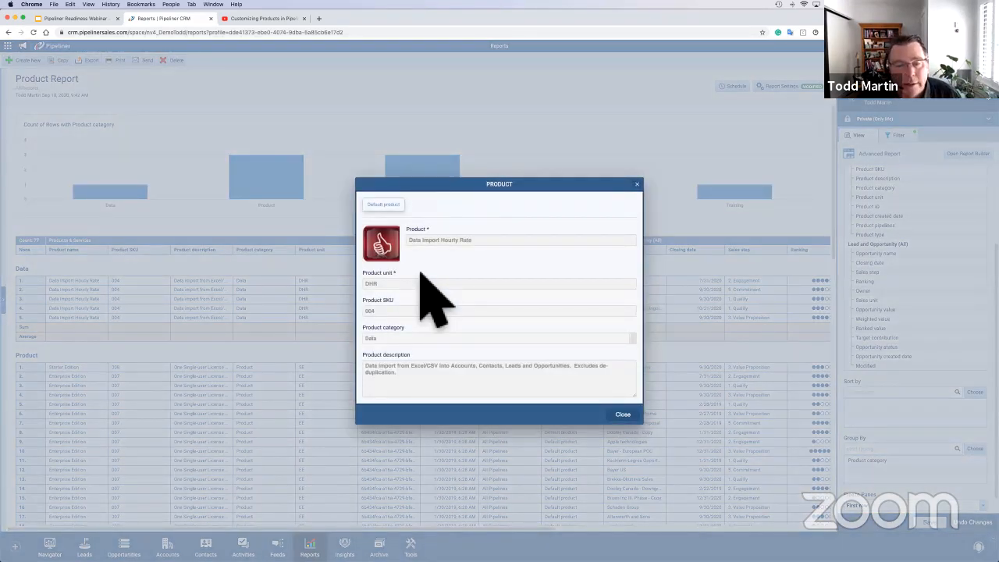
{"action": "left_click", "coordinate": [635, 425]}
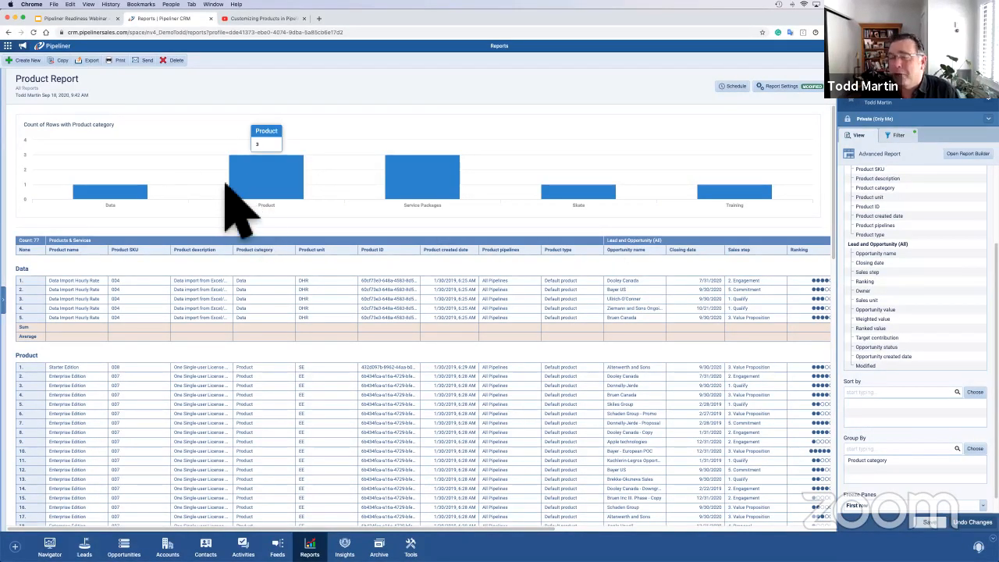
{"action": "left_click", "coordinate": [972, 522]}
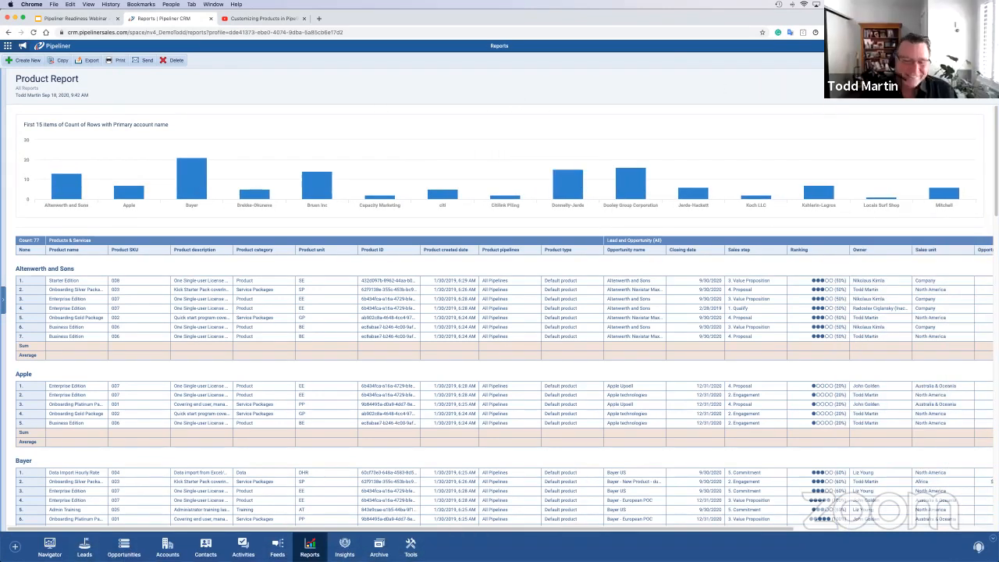
Step: Open the Bayer US opportunity from the Commitment stage and view its Products & Services line items
{"action": "left_click", "coordinate": [123, 546]}
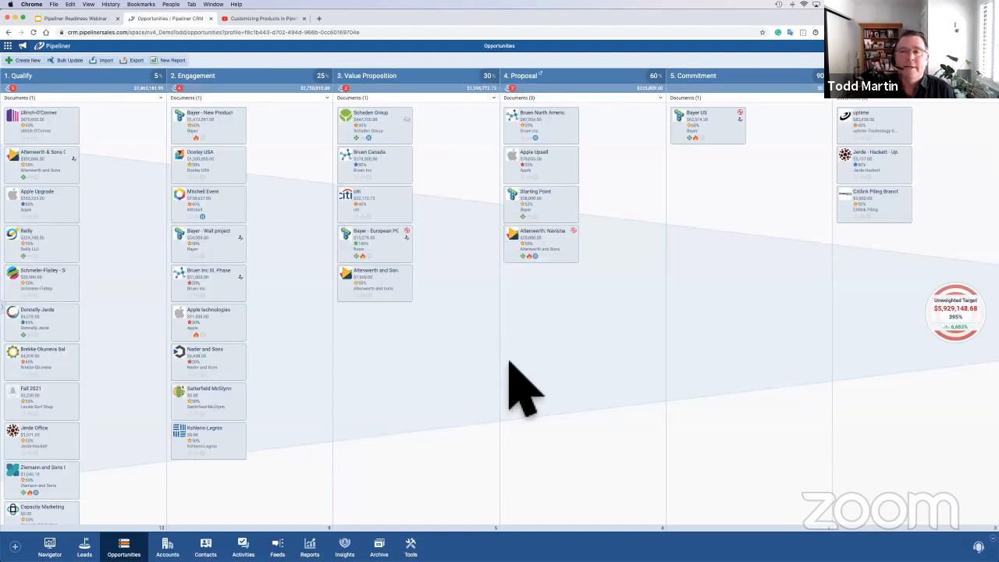
{"action": "left_click_drag", "start_coordinate": [686, 122], "coordinate": [729, 163]}
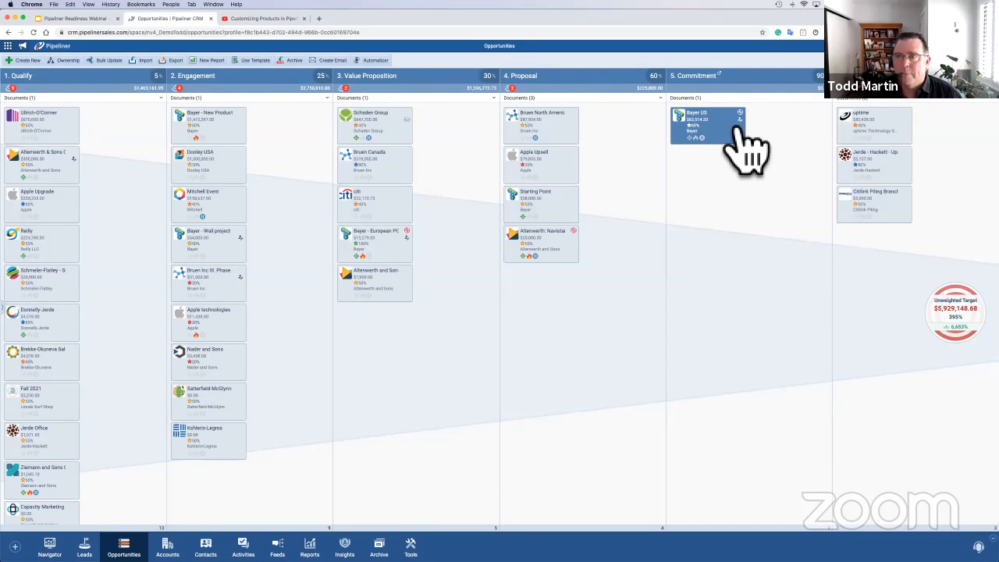
{"action": "left_click", "coordinate": [730, 135]}
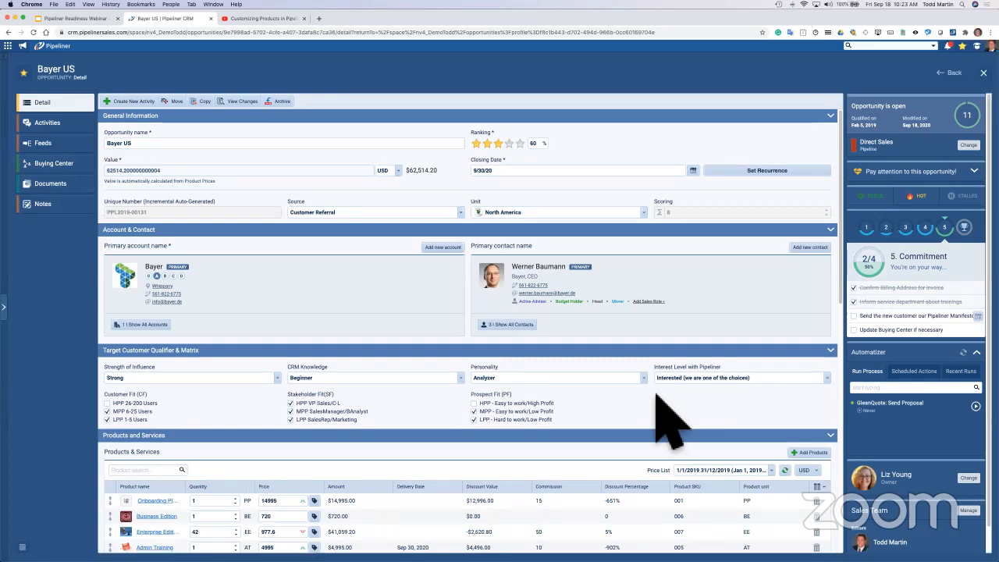
{"action": "scroll", "coordinate": [660, 343], "scroll_direction": "down", "scroll_amount": 2}
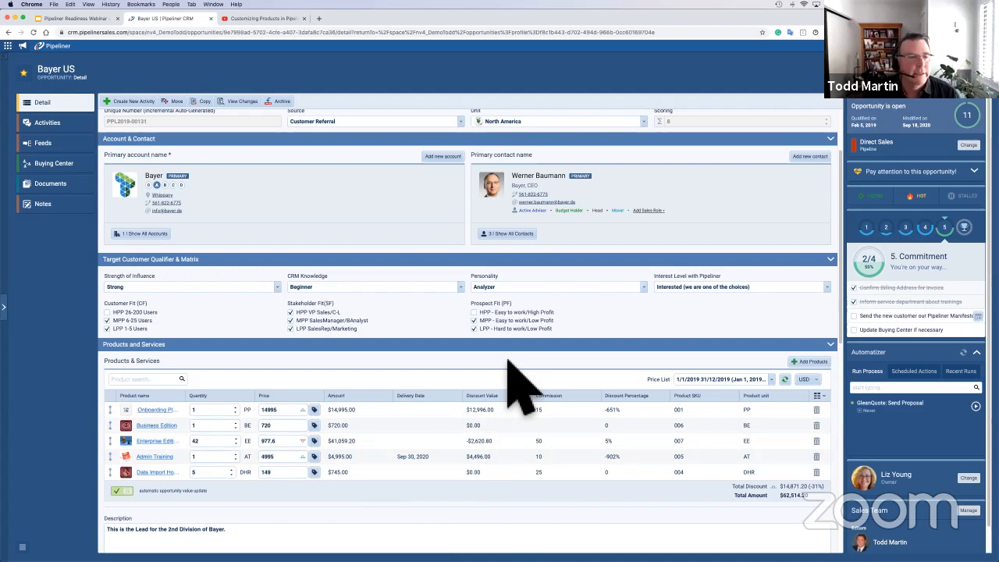
Step: Generate a PDF from the Proposal 2020 template in Bayer US's documents, attaching and downloading it
{"action": "left_click", "coordinate": [79, 192]}
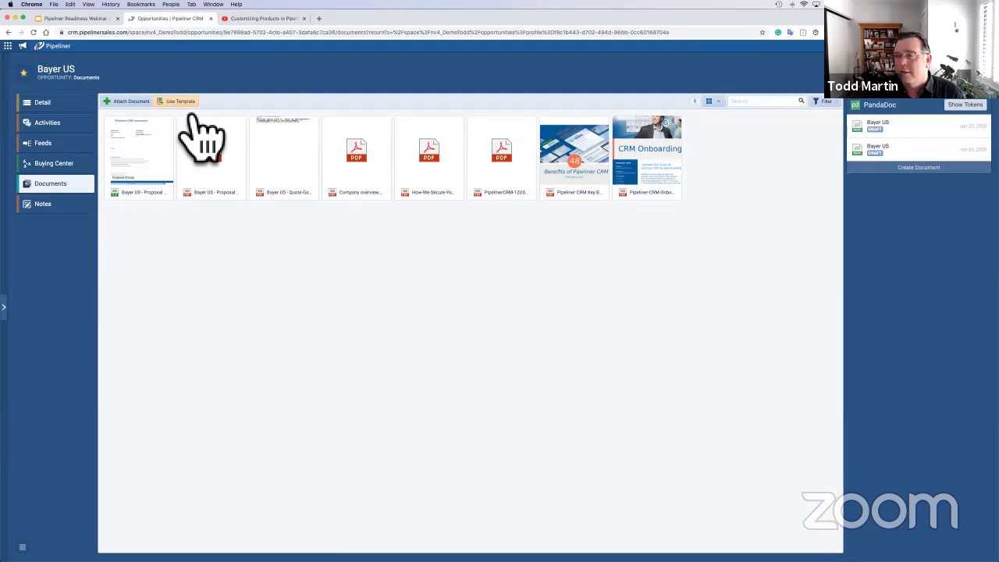
{"action": "left_click", "coordinate": [178, 102]}
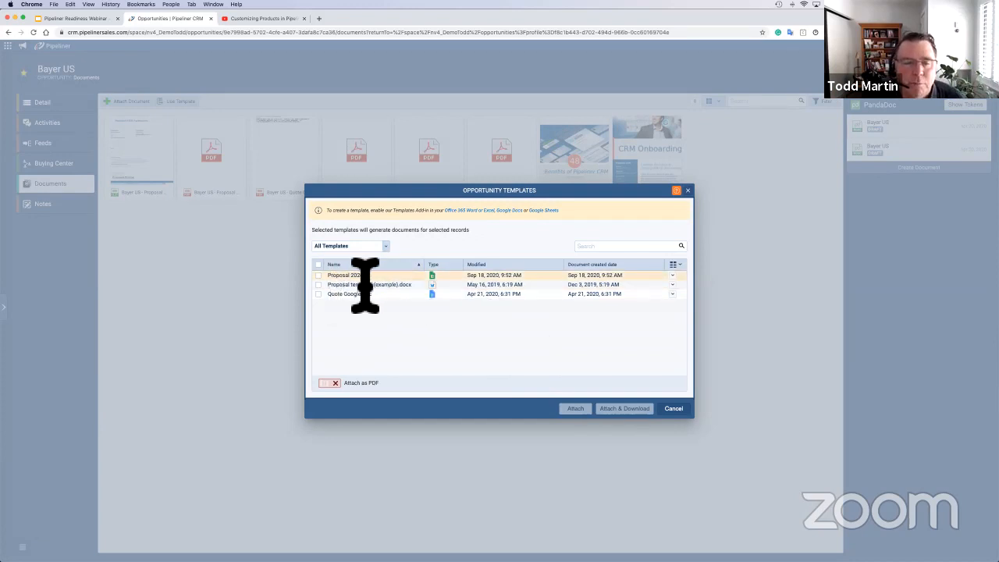
{"action": "left_click", "coordinate": [318, 276]}
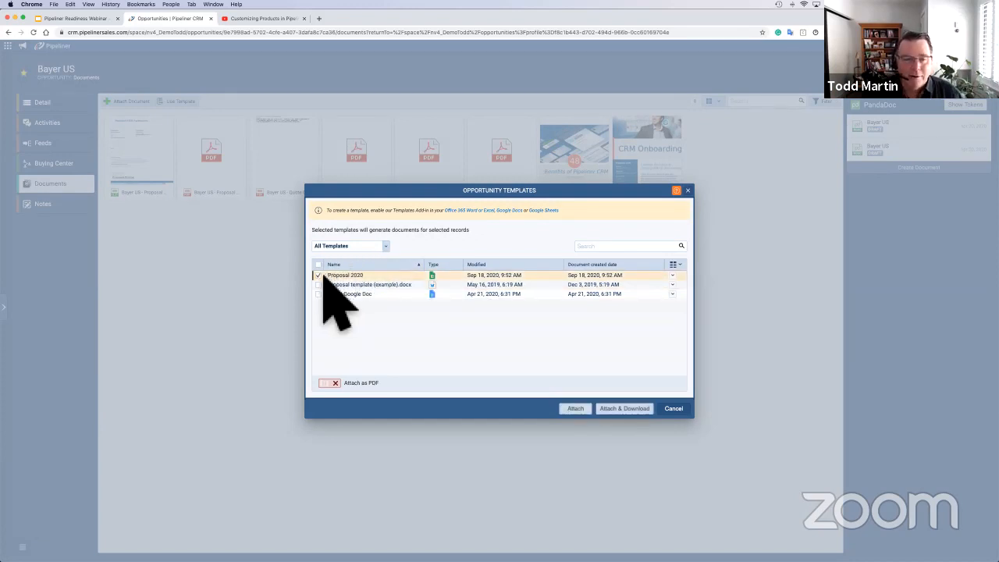
{"action": "left_click", "coordinate": [335, 384]}
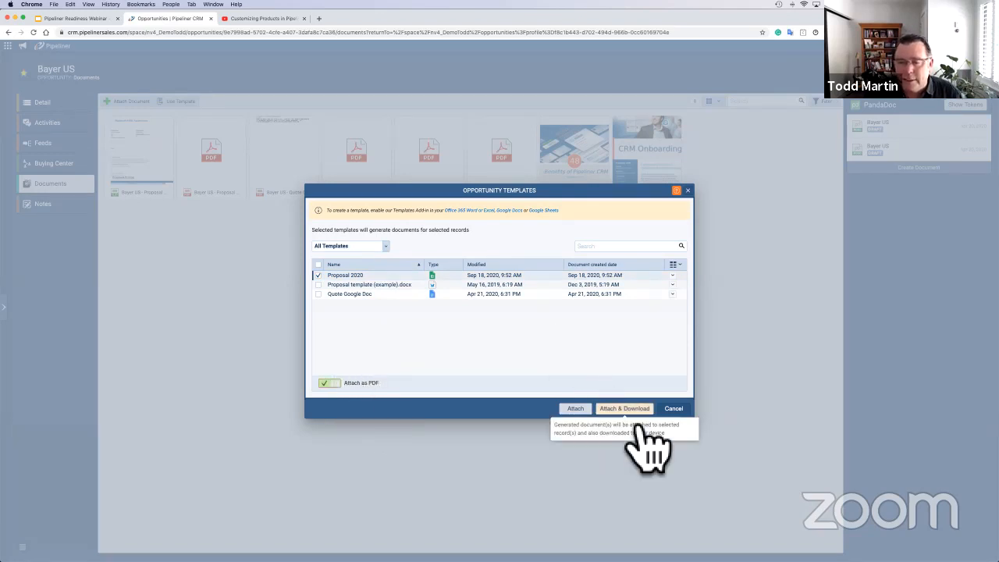
{"action": "left_click", "coordinate": [628, 409]}
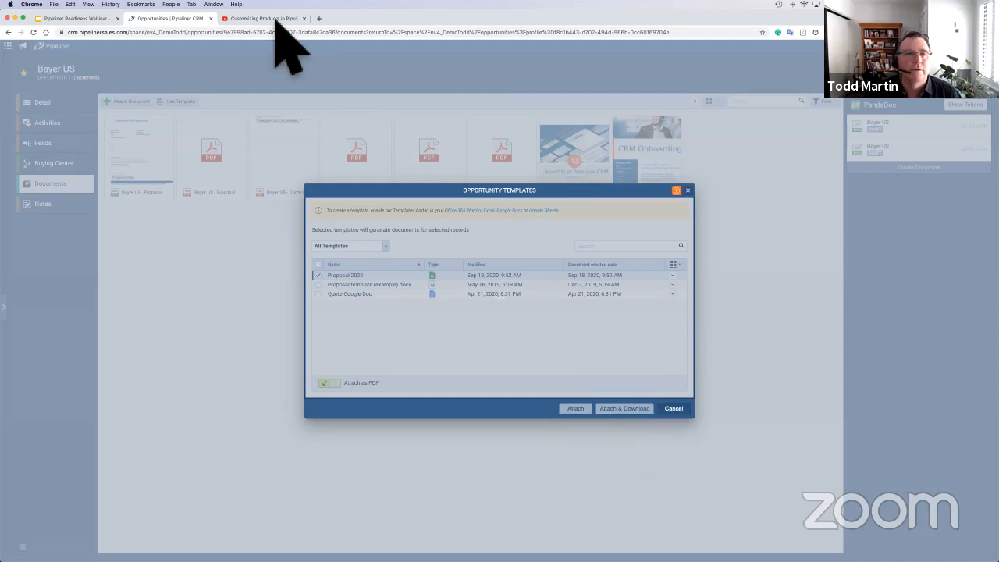
Step: Switch to the Bayer US - Proposal 2020 workbook in Excel and examine its Proposed Pricing and Agreement sections
{"action": "key", "text": "ctrl+Up"}
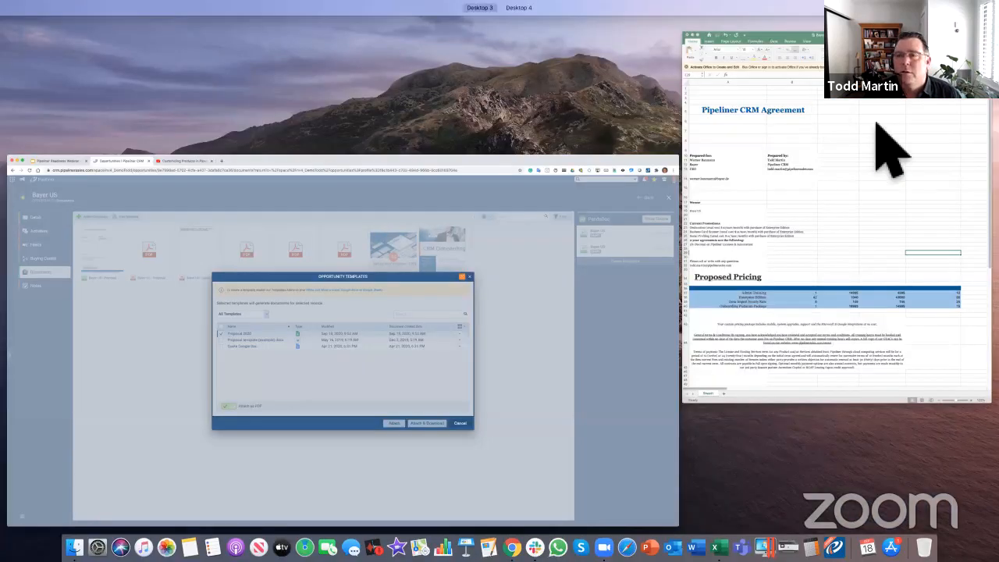
{"action": "left_click", "coordinate": [772, 153]}
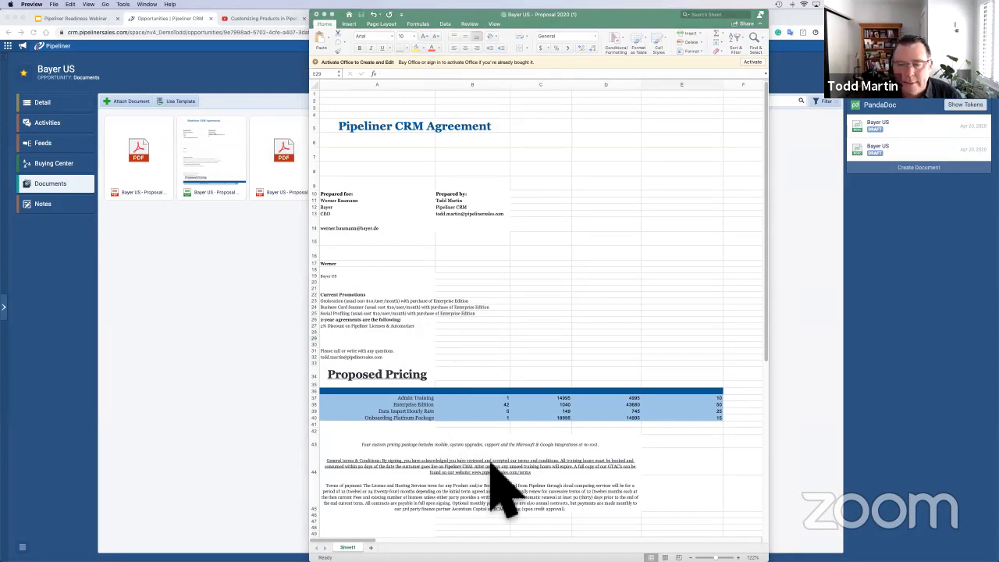
{"action": "scroll", "coordinate": [504, 492], "scroll_direction": "down", "scroll_amount": 2}
{"action": "scroll", "coordinate": [504, 492], "scroll_direction": "down", "scroll_amount": 5}
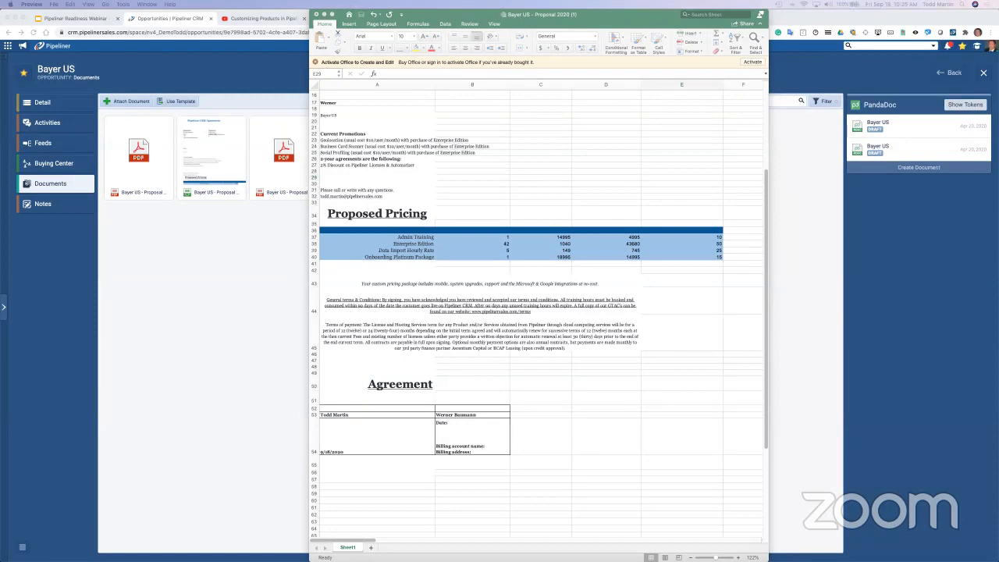
Step: Enlarge the Bayer US - Proposal 2020.pdf window in Preview and examine its pricing, promotions and contact details
{"action": "left_click_drag", "start_coordinate": [2, 111], "coordinate": [307, 13]}
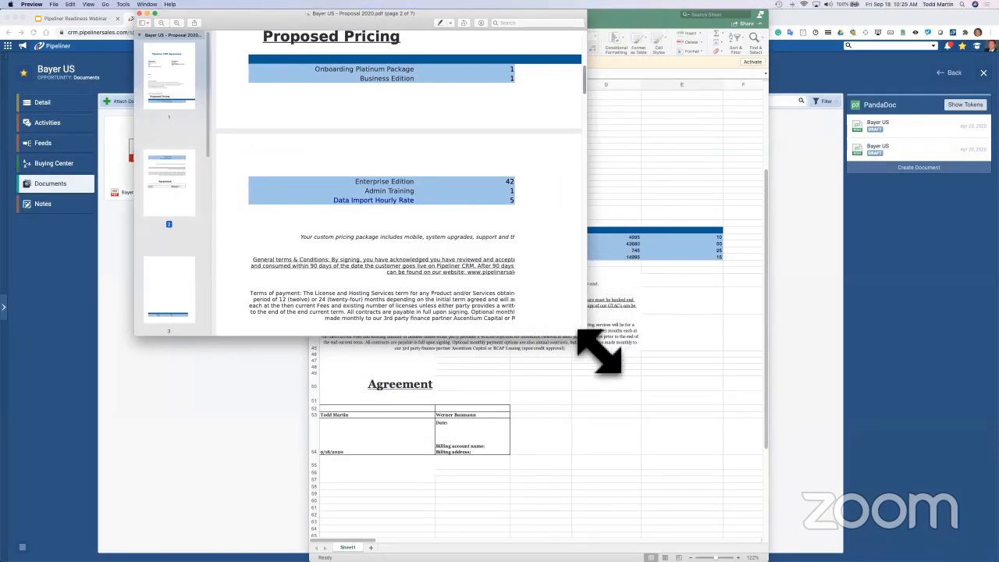
{"action": "left_click_drag", "start_coordinate": [598, 351], "coordinate": [909, 504]}
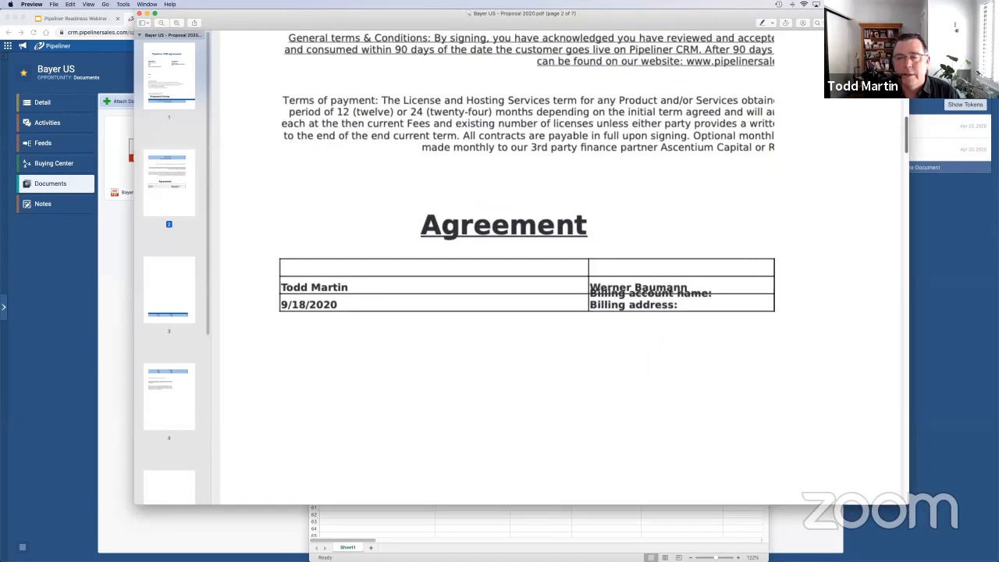
{"action": "scroll", "coordinate": [560, 267], "scroll_direction": "up", "scroll_amount": 10}
{"action": "scroll", "coordinate": [634, 373], "scroll_direction": "up", "scroll_amount": 5}
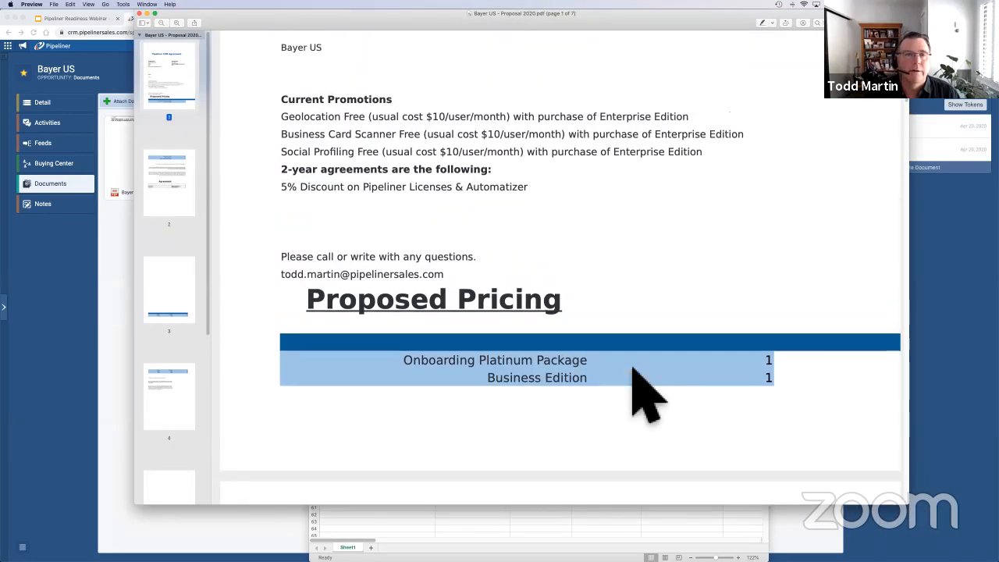
{"action": "scroll", "coordinate": [634, 373], "scroll_direction": "up", "scroll_amount": 5}
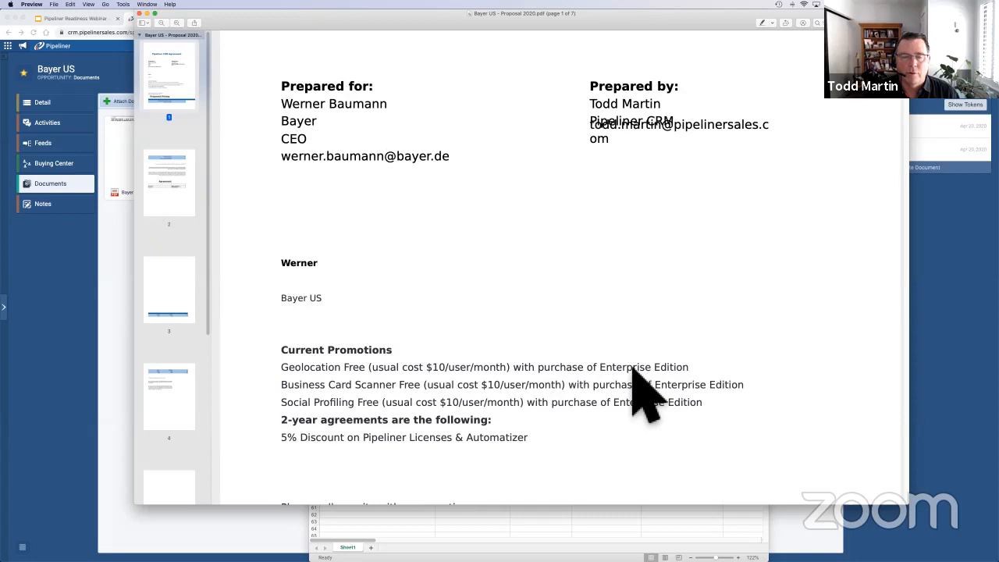
Step: Return to Pipeliner CRM in Chrome, check Bayer US's documents again, and go back to the opportunities board
{"action": "left_click", "coordinate": [112, 330]}
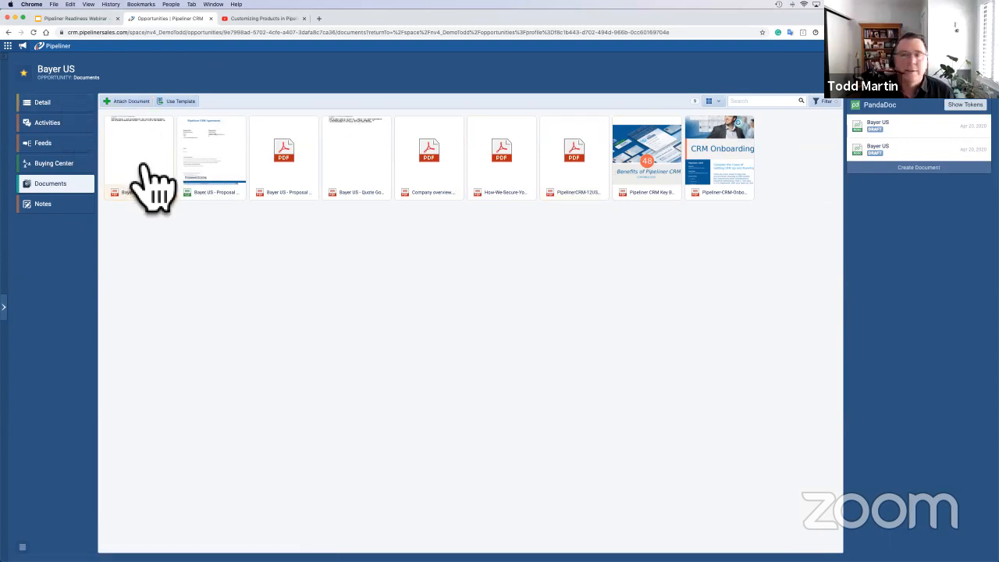
{"action": "left_click", "coordinate": [984, 72]}
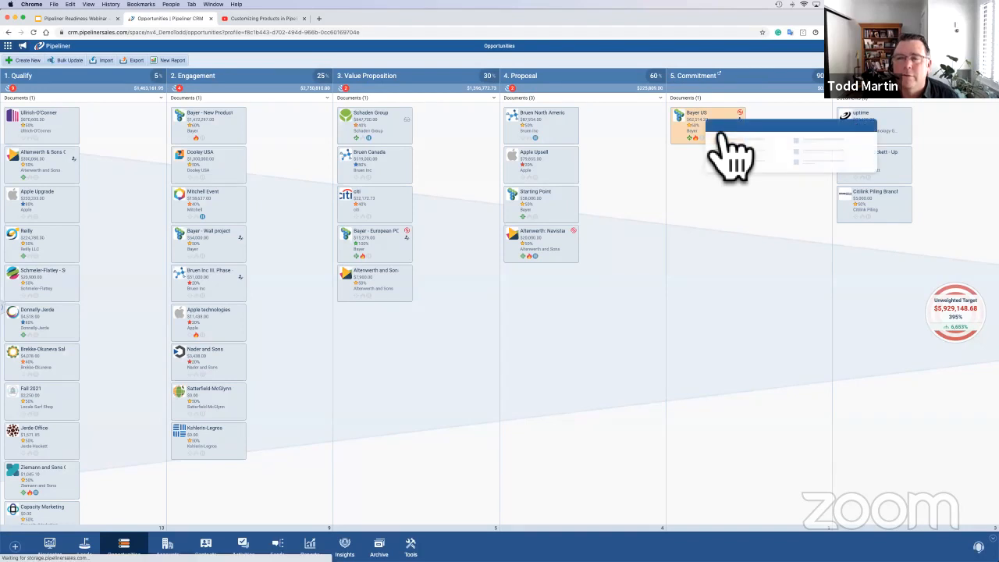
{"action": "left_click", "coordinate": [720, 135]}
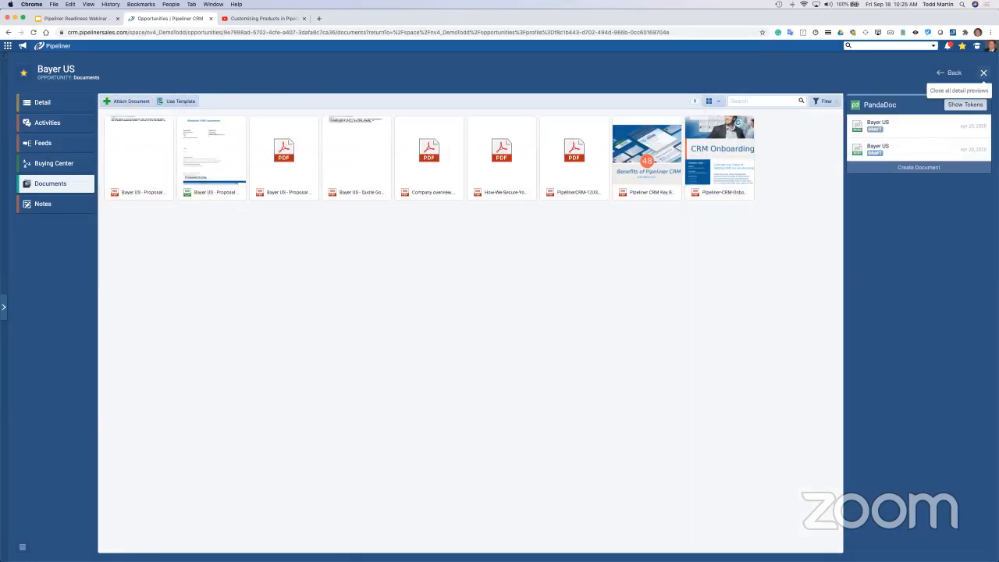
{"action": "left_click", "coordinate": [984, 72]}
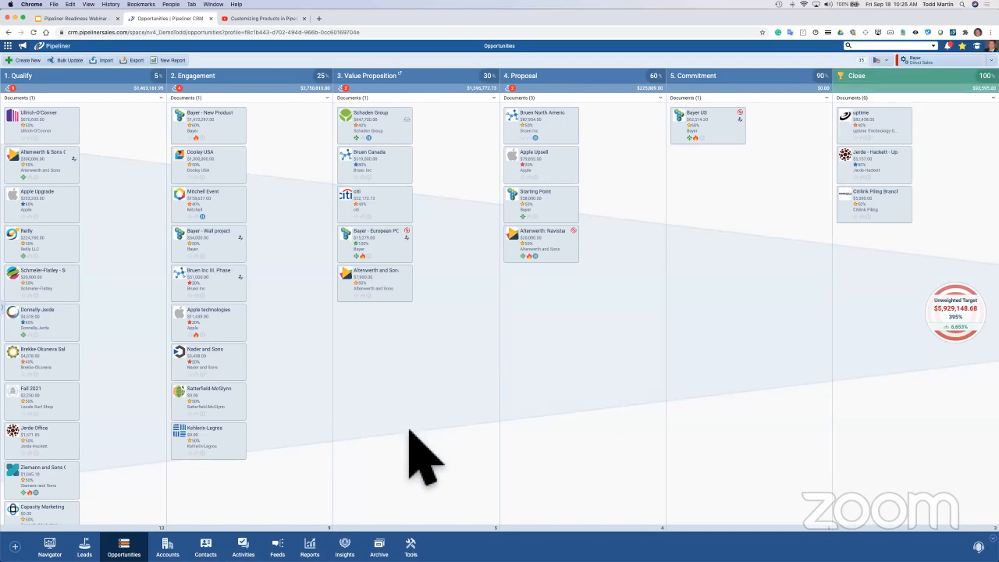
Step: Switch to the webinar presentation in Google Slides and review the Pro Tip line on the Customizing Products in Pipeliner slide
{"action": "left_click", "coordinate": [100, 19]}
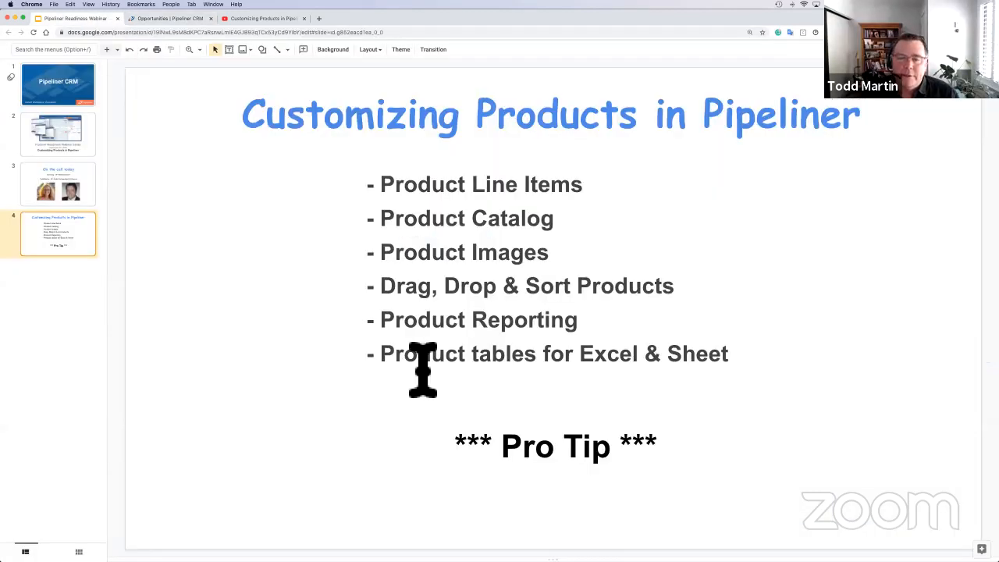
{"action": "left_click_drag", "start_coordinate": [613, 453], "coordinate": [508, 459]}
{"action": "left_click", "coordinate": [248, 275]}
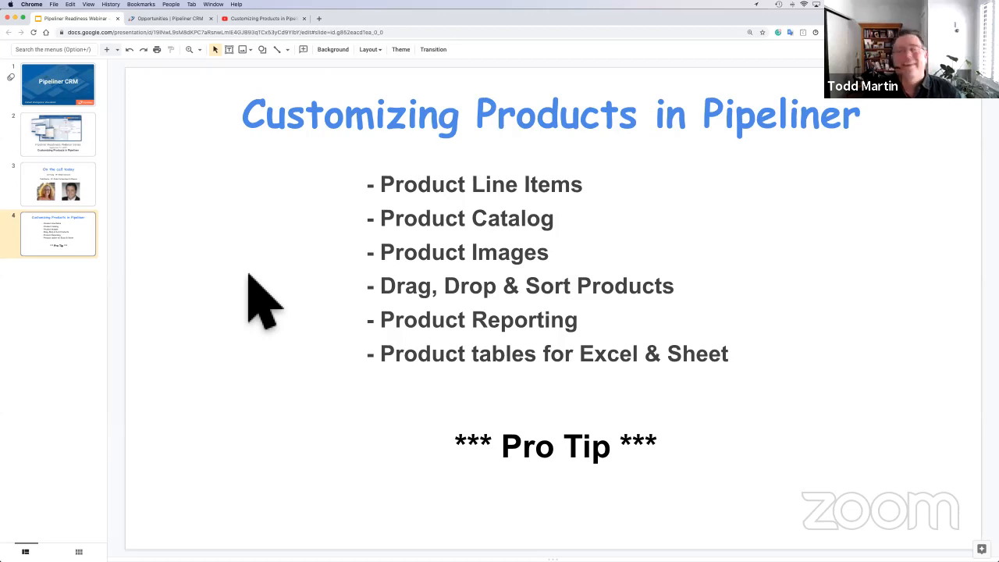
Step: Return to Pipeliner CRM and open the Product Report from the Reports area
{"action": "left_click", "coordinate": [195, 19]}
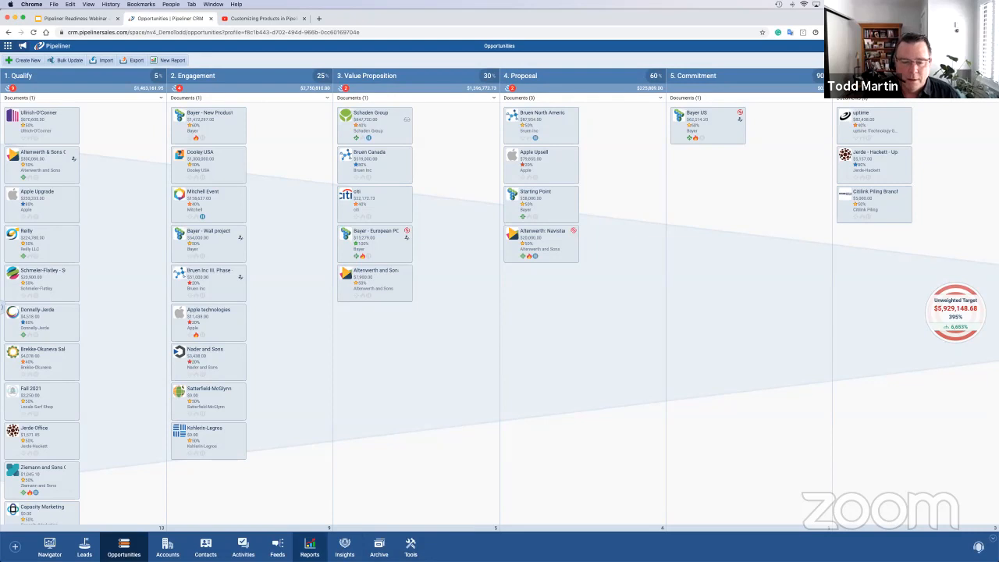
{"action": "left_click", "coordinate": [310, 547]}
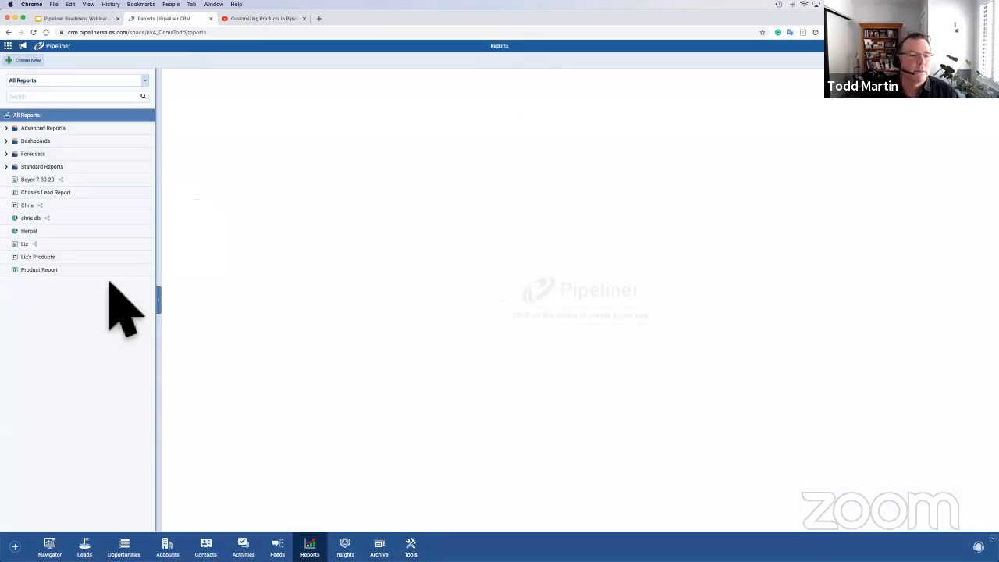
{"action": "left_click", "coordinate": [78, 272]}
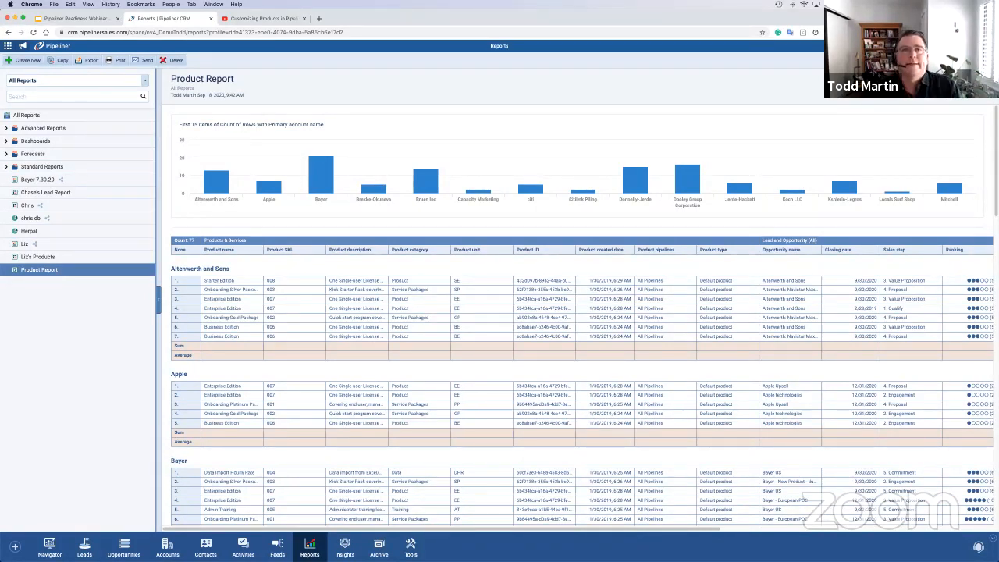
Step: Start scheduling the Product Report and set it to be sent every week on Friday at 10:24 AM
{"action": "left_click", "coordinate": [930, 86]}
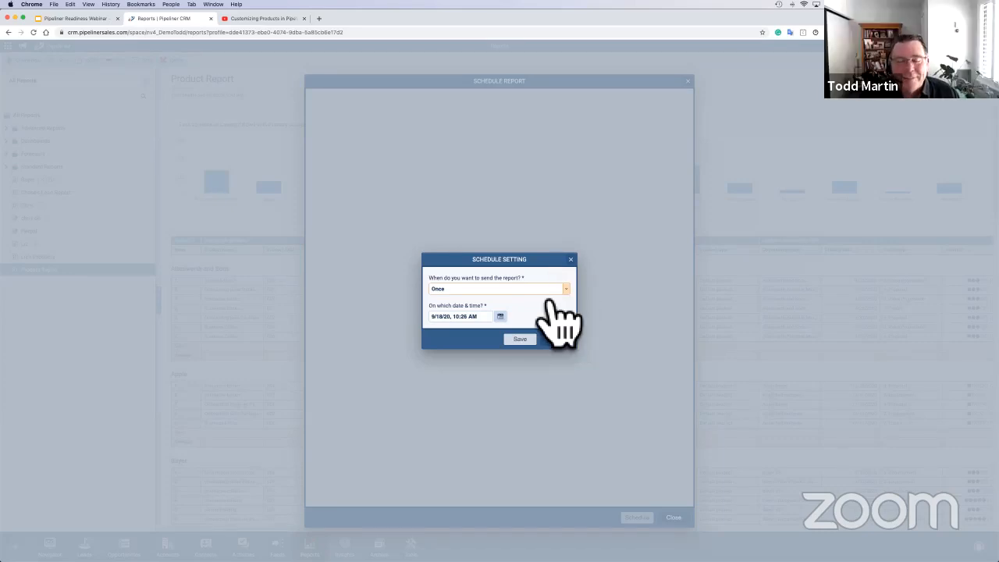
{"action": "left_click", "coordinate": [548, 295]}
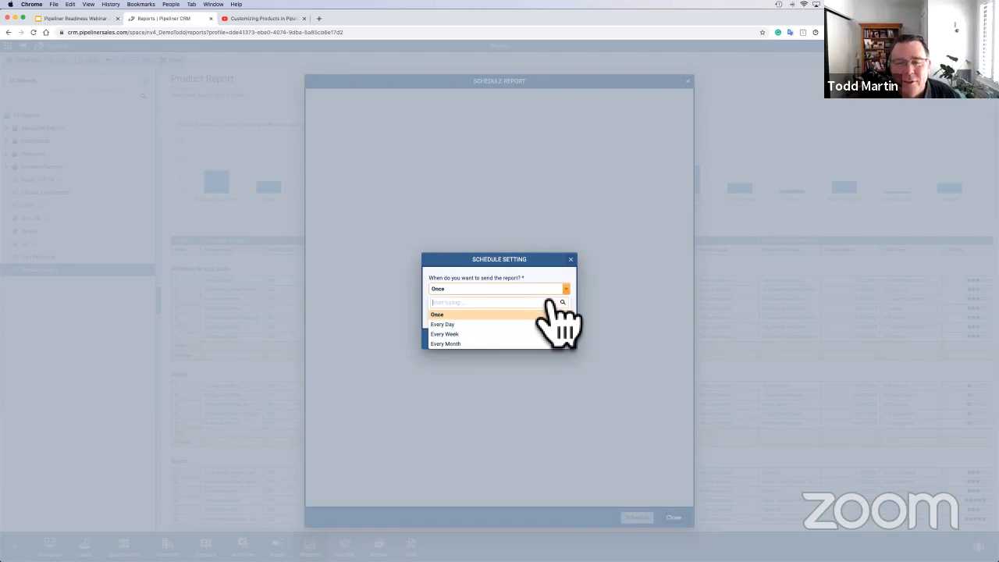
{"action": "left_click", "coordinate": [486, 334]}
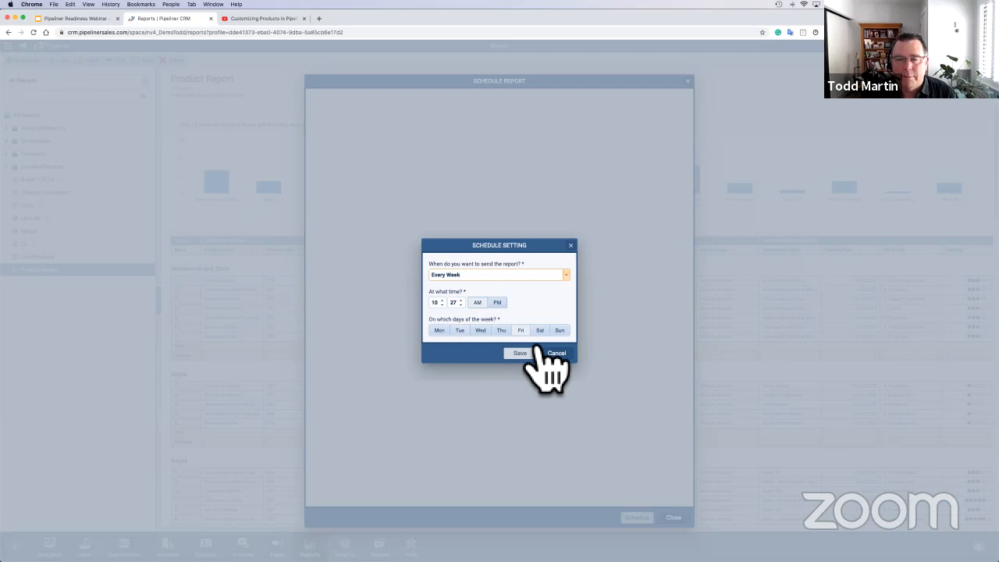
{"action": "left_click", "coordinate": [438, 302]}
{"action": "left_click_drag", "start_coordinate": [444, 302], "coordinate": [417, 285]}
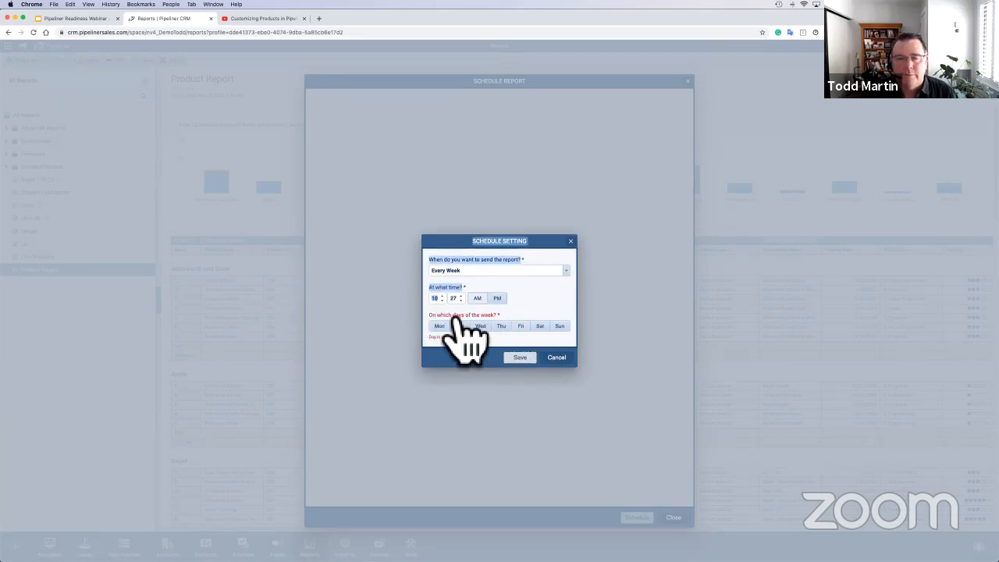
{"action": "left_click", "coordinate": [461, 297]}
{"action": "double_click", "coordinate": [462, 300]}
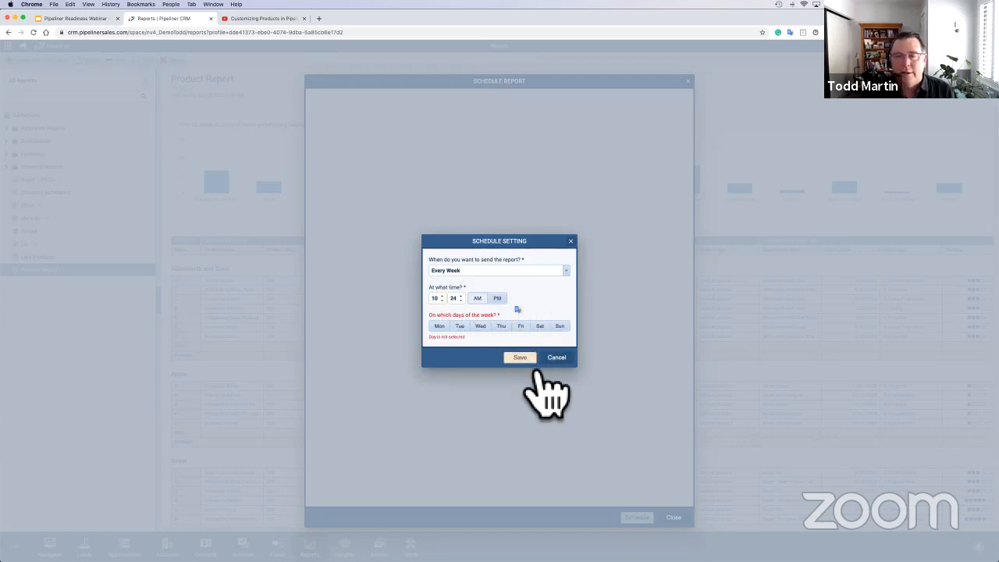
{"action": "left_click", "coordinate": [521, 326]}
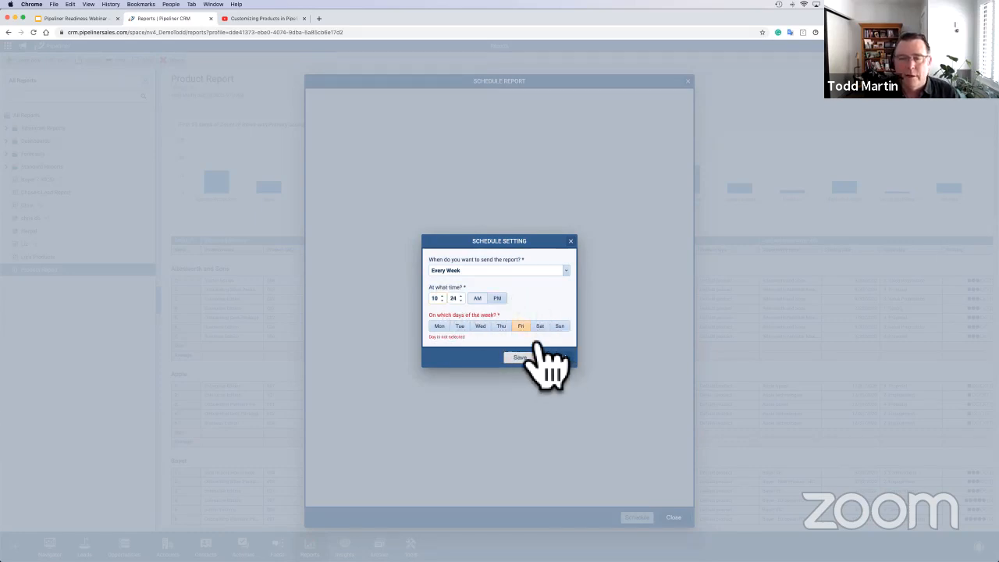
{"action": "left_click", "coordinate": [520, 354]}
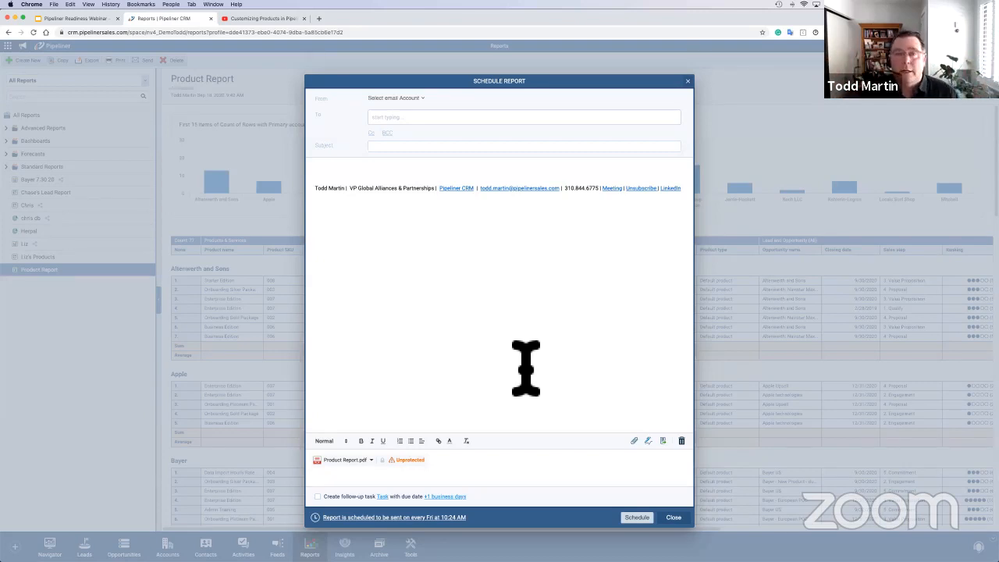
Step: Check the available sender email accounts and set the scheduled email's subject to "Here is the weekly product report"
{"action": "left_click", "coordinate": [434, 101]}
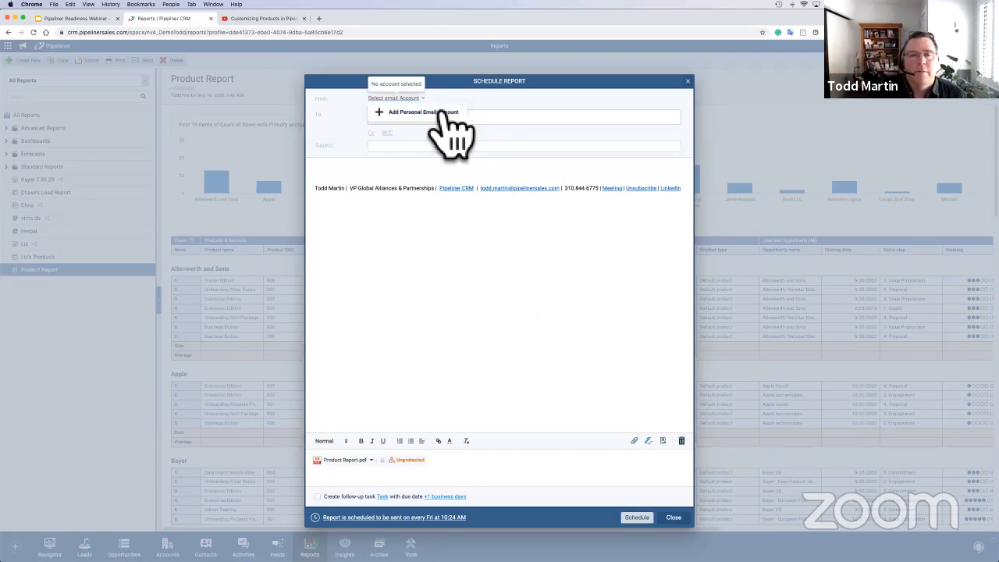
{"action": "left_click", "coordinate": [498, 249]}
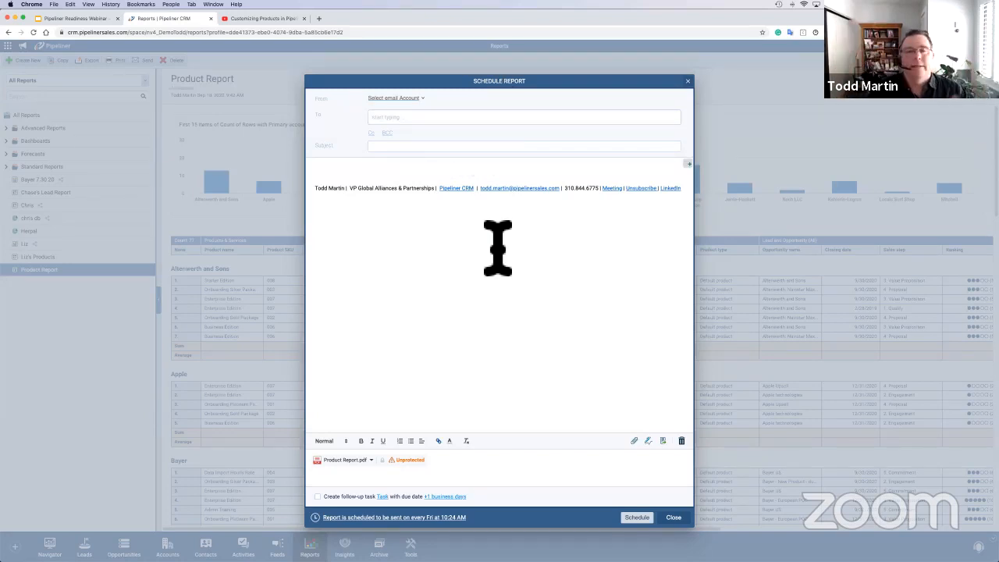
{"action": "left_click", "coordinate": [396, 148]}
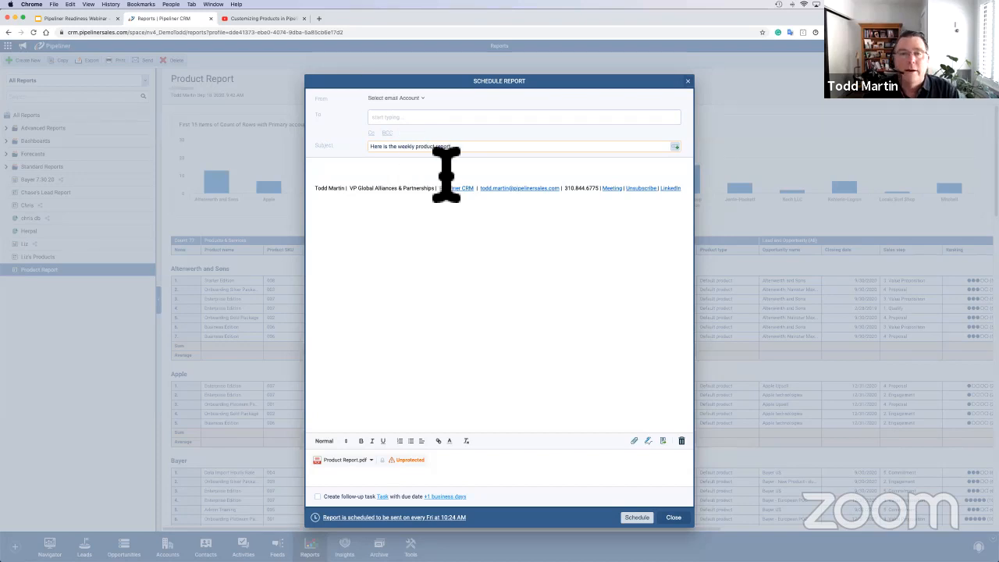
Step: Write "Hi," and "Check it out." in the email body and insert the Report URL placeholder below the text
{"action": "left_click", "coordinate": [381, 176]}
{"action": "type", "text": "Hi,"}
{"action": "key", "text": "Return"}
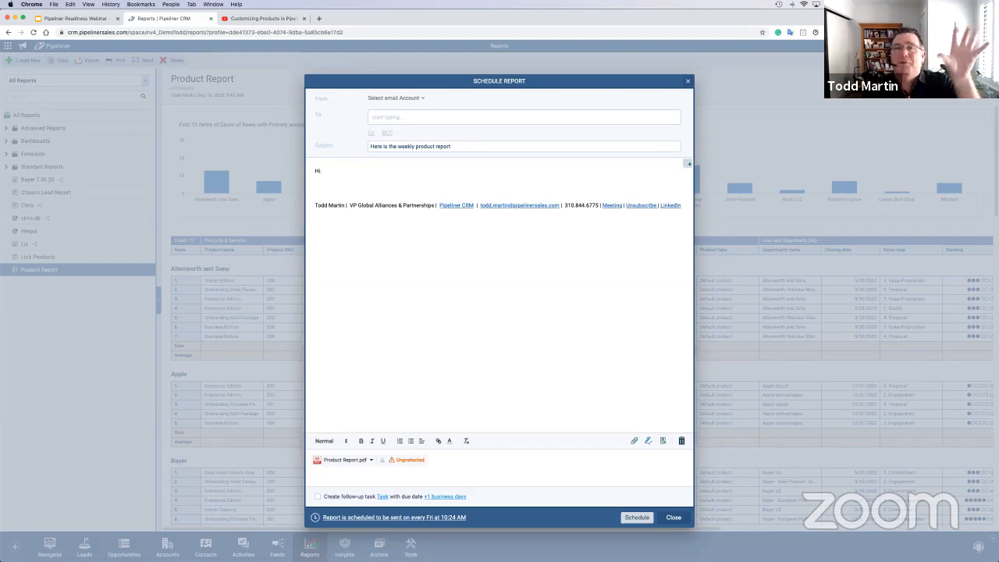
{"action": "left_click", "coordinate": [688, 165]}
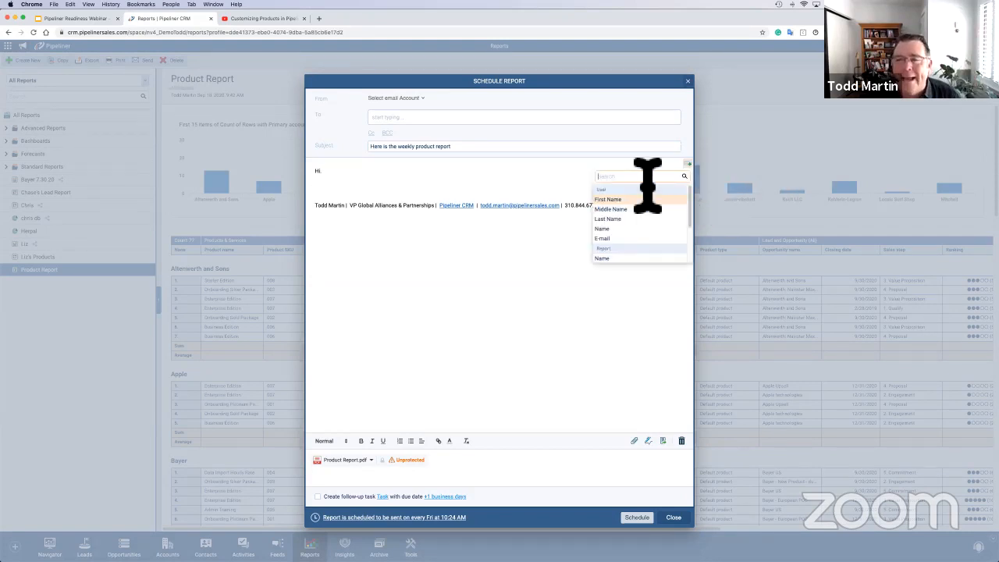
{"action": "type", "text": "url"}
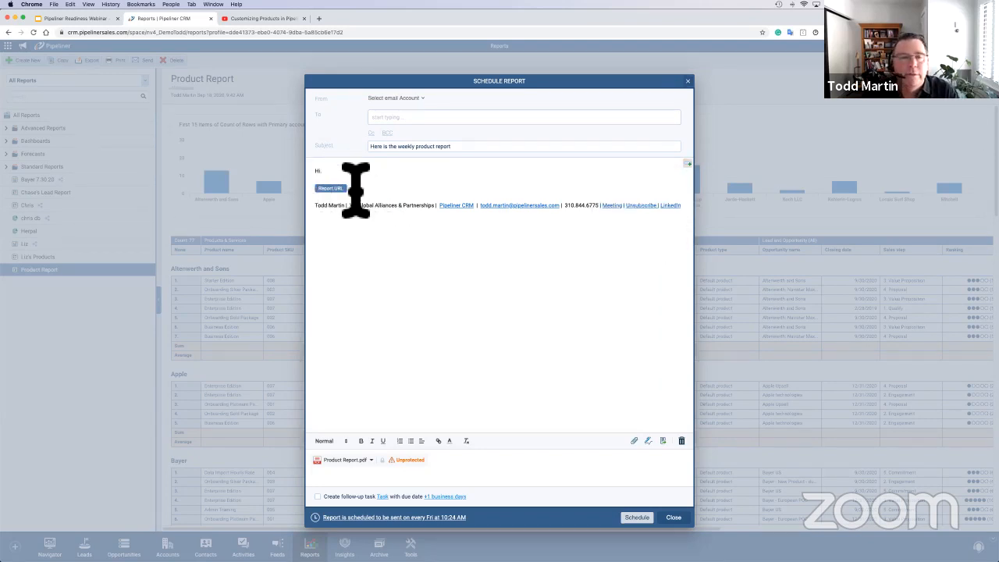
{"action": "type", "text": "C"}
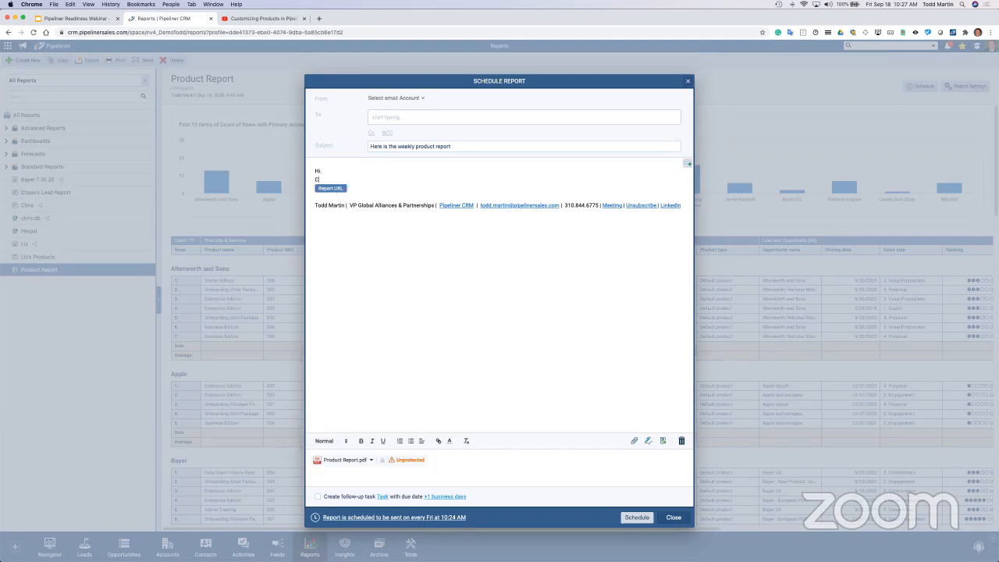
{"action": "type", "text": "heck it out."}
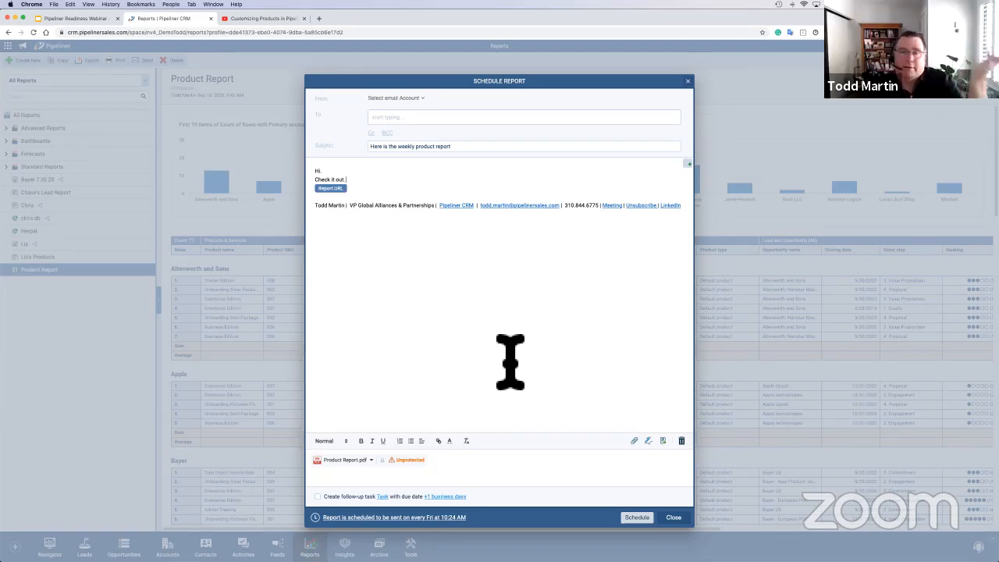
Step: Examine the file format choices and the password protection notice for the Product Report.pdf attachment
{"action": "left_click", "coordinate": [372, 461]}
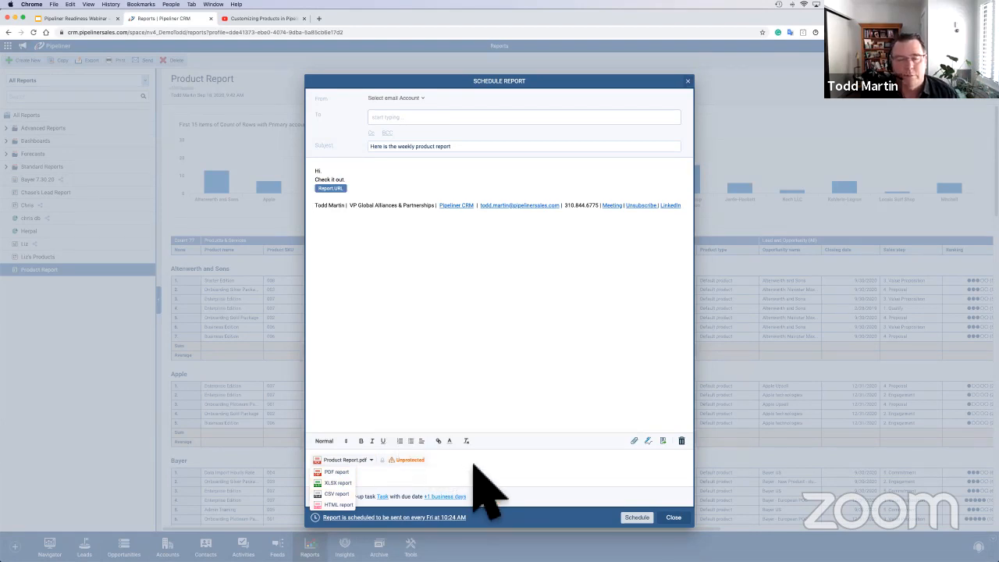
{"action": "mouse_move", "coordinate": [411, 465]}
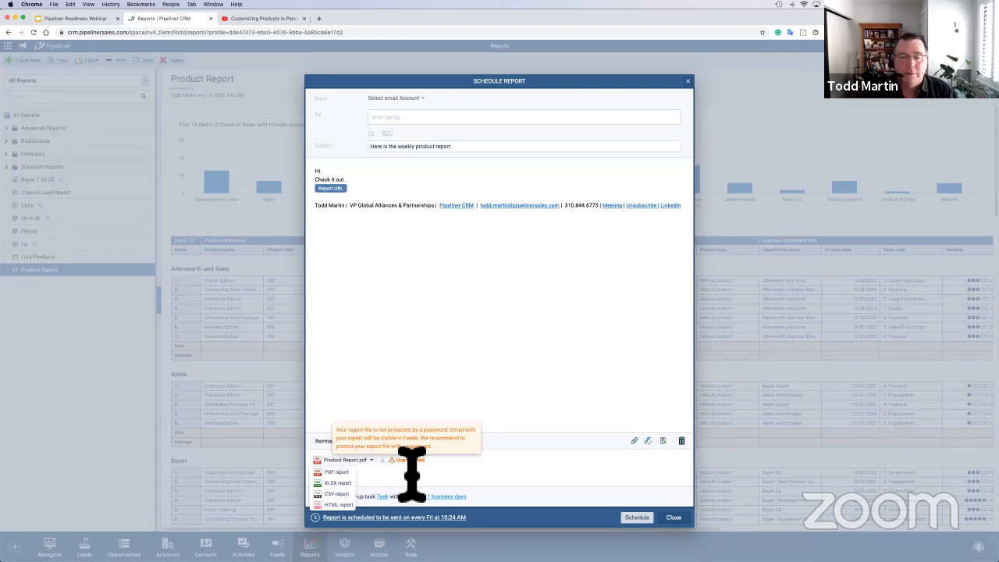
{"action": "left_click", "coordinate": [508, 470]}
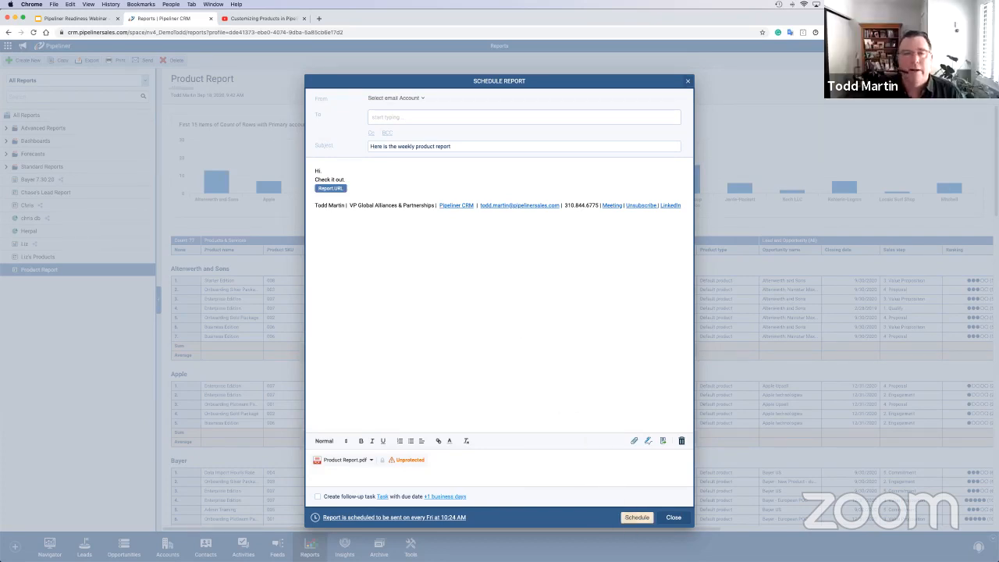
Step: Try to close the Schedule Report email, decline discarding the changes, and try to close it again
{"action": "left_click", "coordinate": [673, 517]}
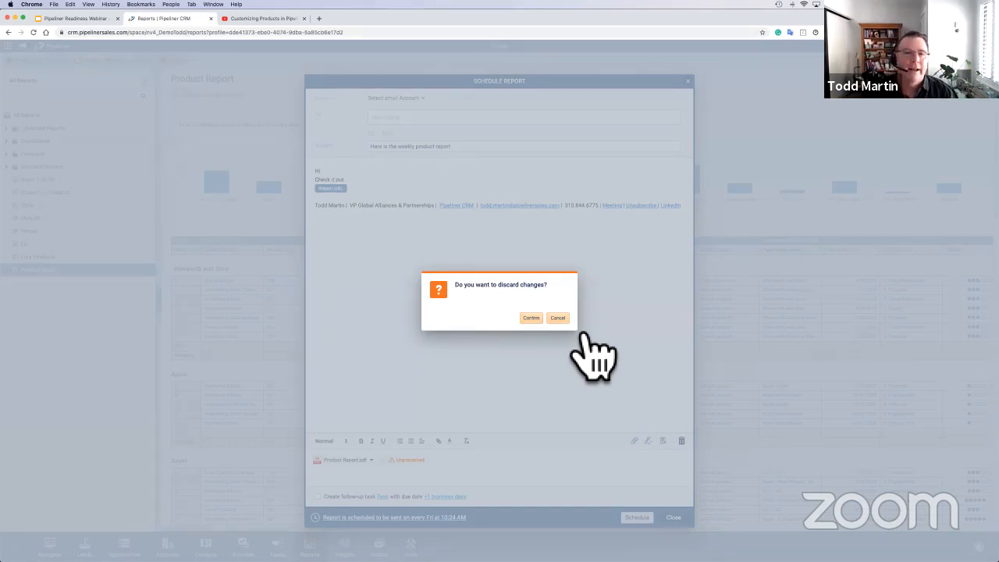
{"action": "left_click", "coordinate": [557, 318]}
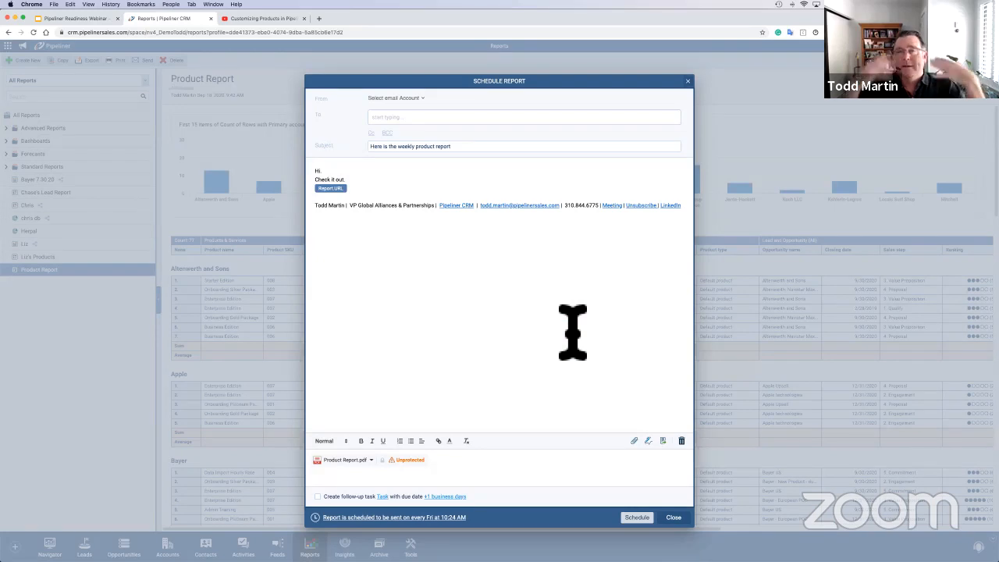
{"action": "left_click", "coordinate": [673, 517]}
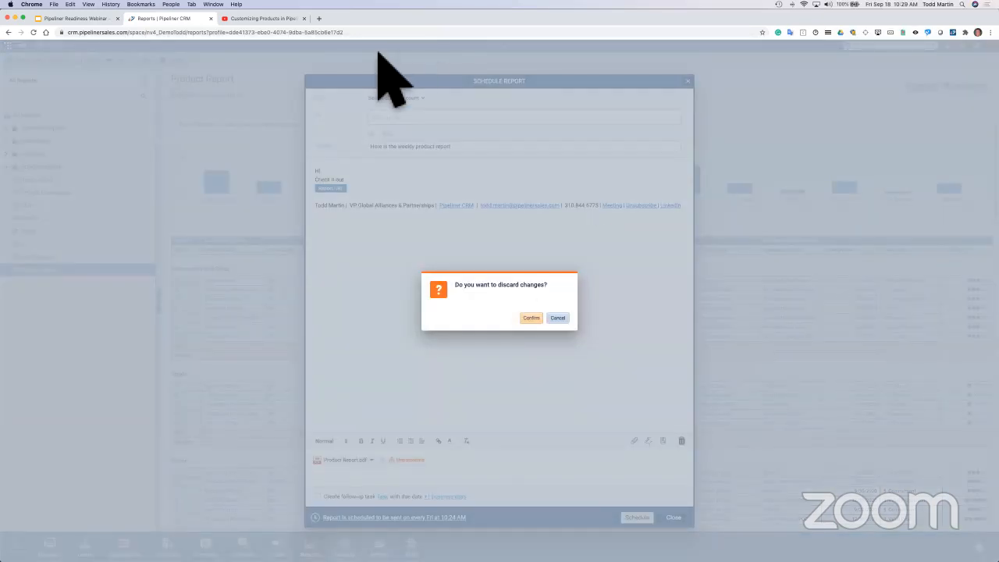
Step: Switch to the webinar presentation in Google Slides and show the Pipeliner Readiness Webinar Series slide
{"action": "left_click", "coordinate": [86, 20]}
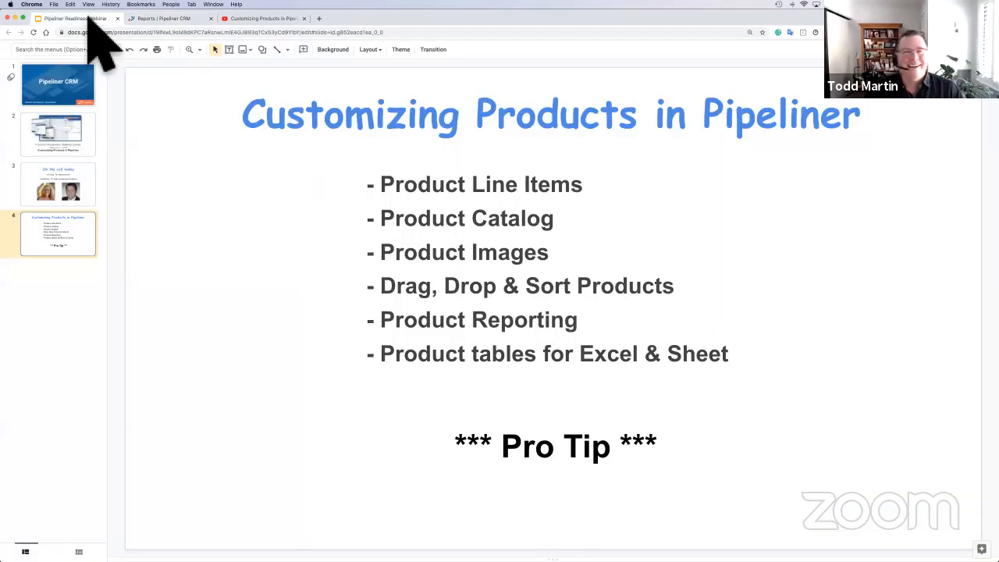
{"action": "left_click", "coordinate": [59, 131]}
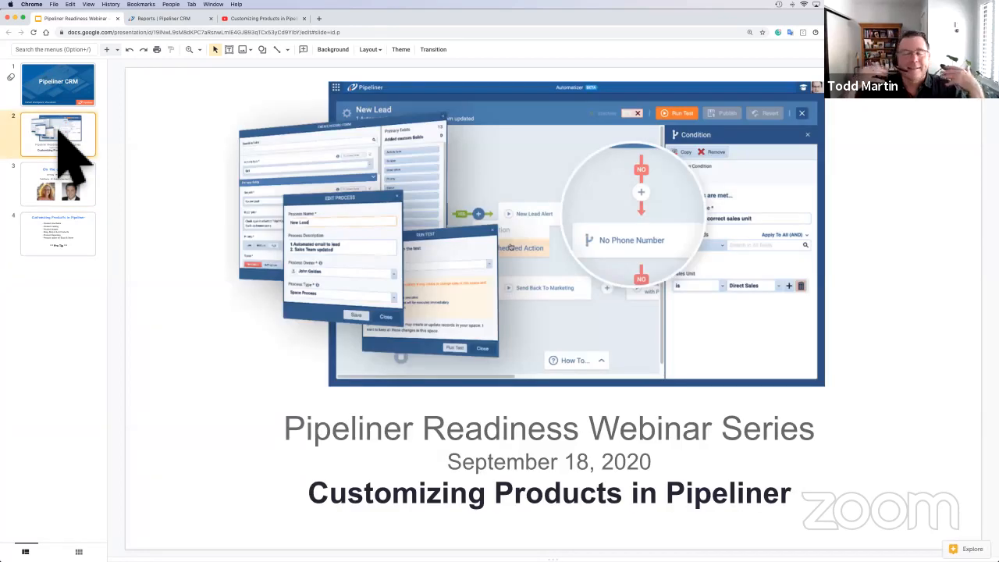